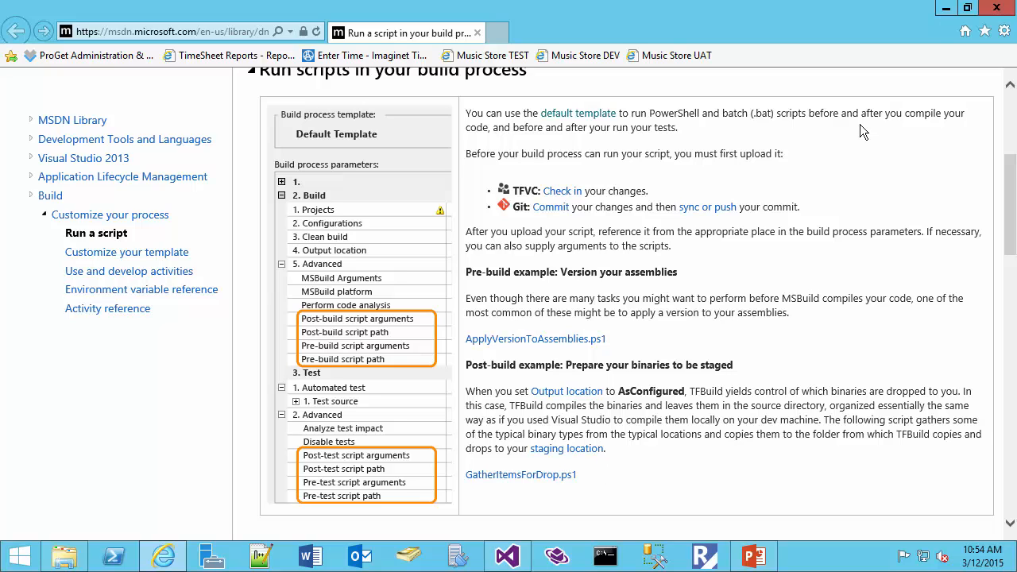
- Switch to Visual Studio and open Build-Pre.ps1 from the OpsScripts folder of DemoWebsite in source control
{"action": "left_click", "coordinate": [945, 9]}
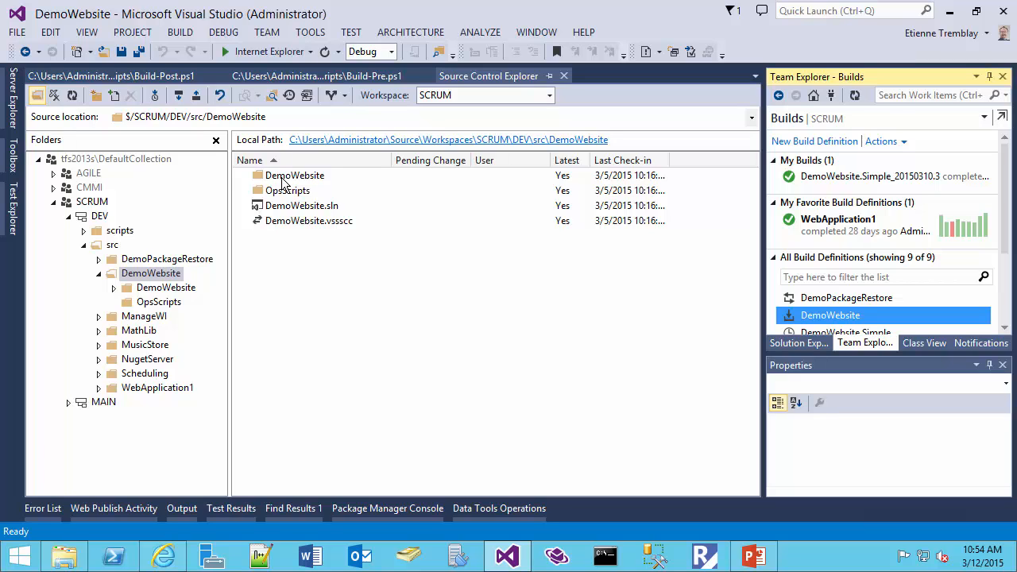
{"action": "double_click", "coordinate": [292, 193]}
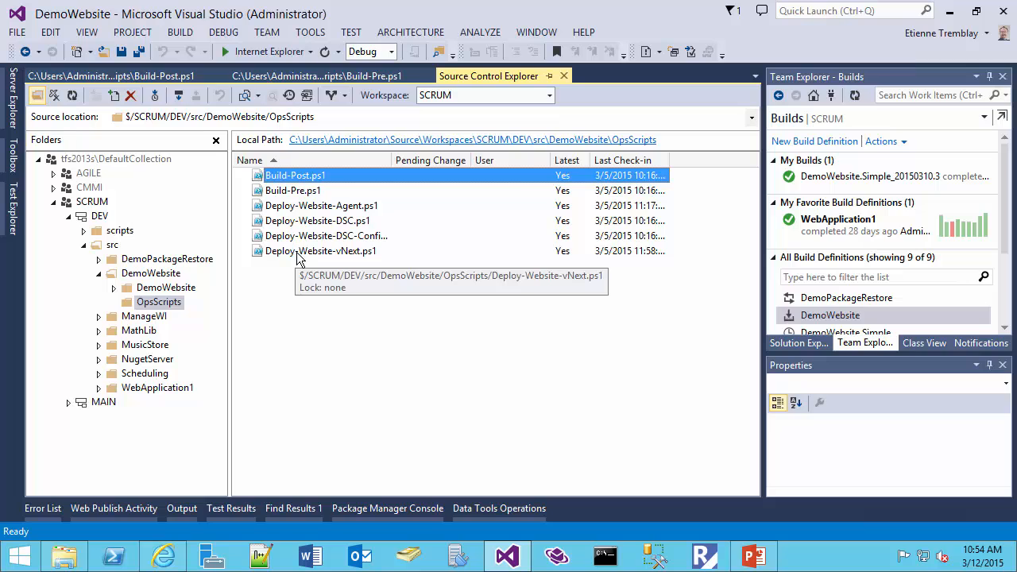
{"action": "left_click", "coordinate": [305, 195]}
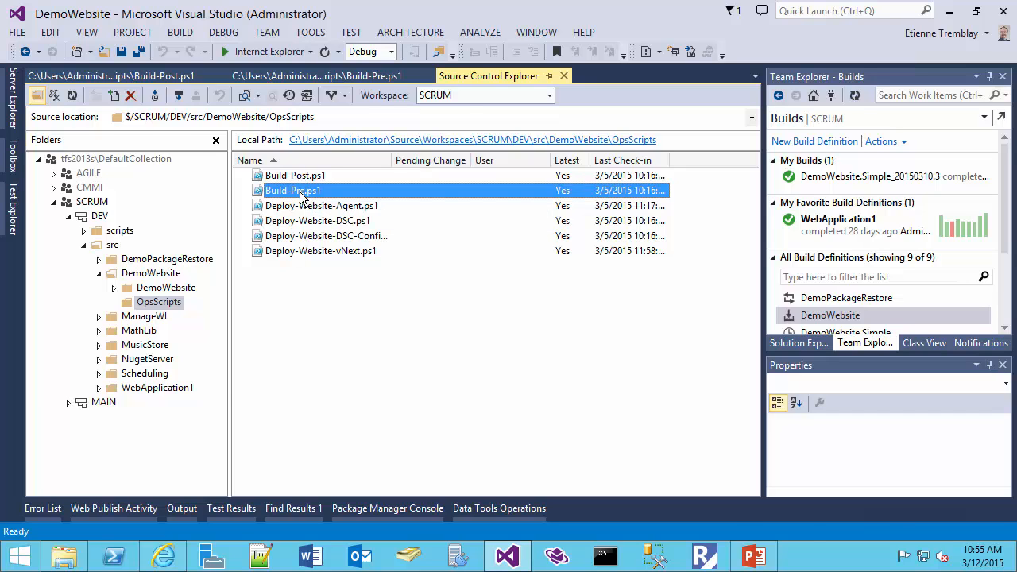
{"action": "double_click", "coordinate": [302, 196]}
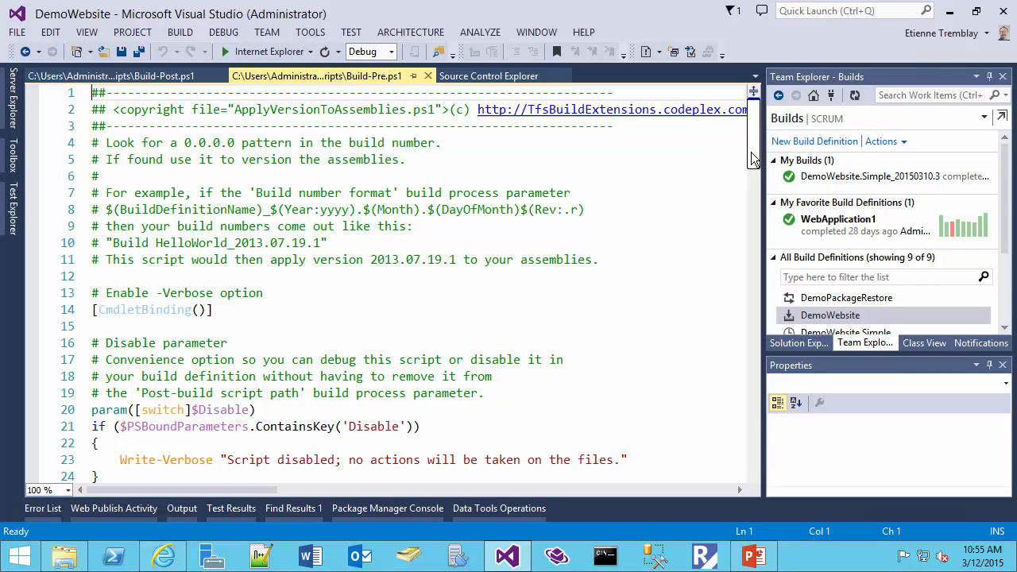
- Examine the opening part of Build-Pre.ps1, including the required TF_BUILD environment variables and the $VersionRegex pattern
{"action": "left_click", "coordinate": [403, 310]}
{"action": "scroll", "coordinate": [459, 301], "scroll_direction": "down", "scroll_amount": 4}
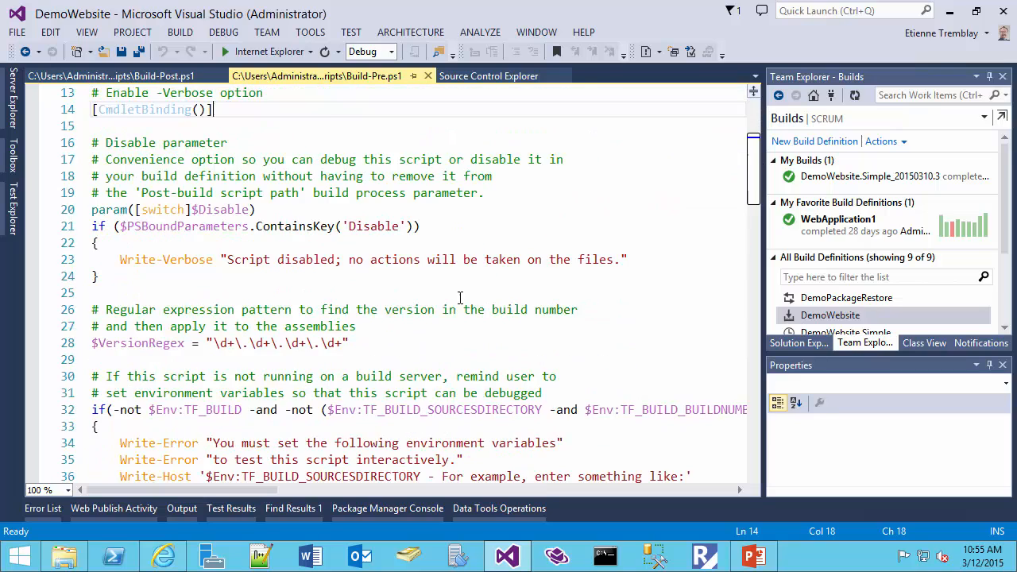
{"action": "scroll", "coordinate": [459, 298], "scroll_direction": "down", "scroll_amount": 2}
{"action": "scroll", "coordinate": [462, 297], "scroll_direction": "down", "scroll_amount": 1}
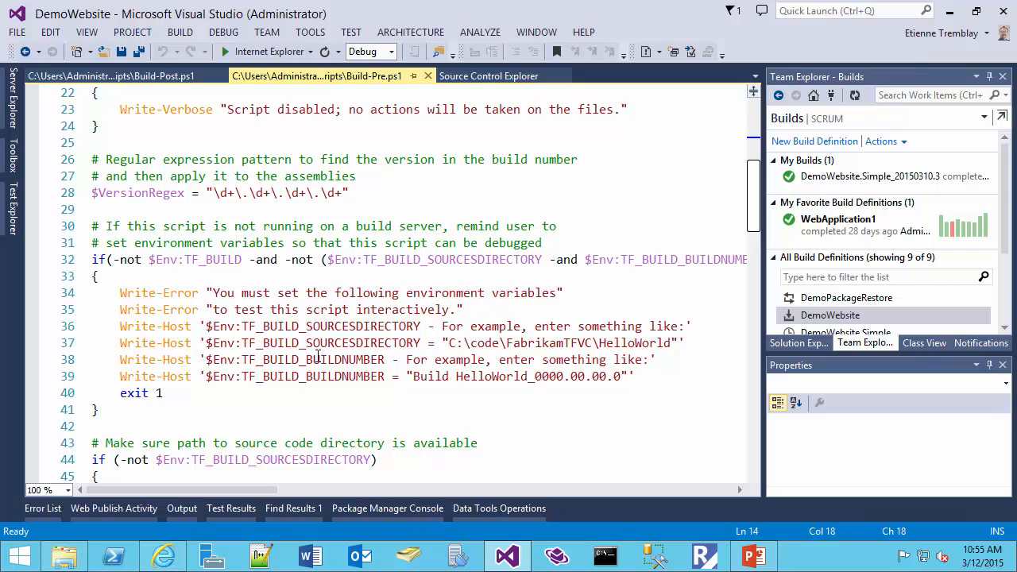
{"action": "left_click_drag", "start_coordinate": [205, 326], "coordinate": [424, 326]}
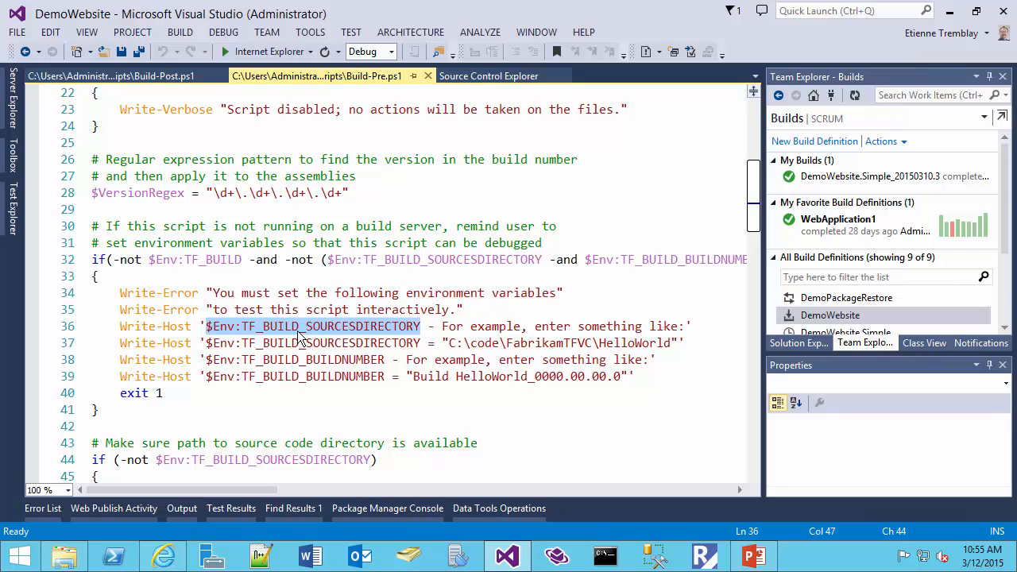
{"action": "left_click", "coordinate": [328, 342]}
{"action": "left_click", "coordinate": [330, 359]}
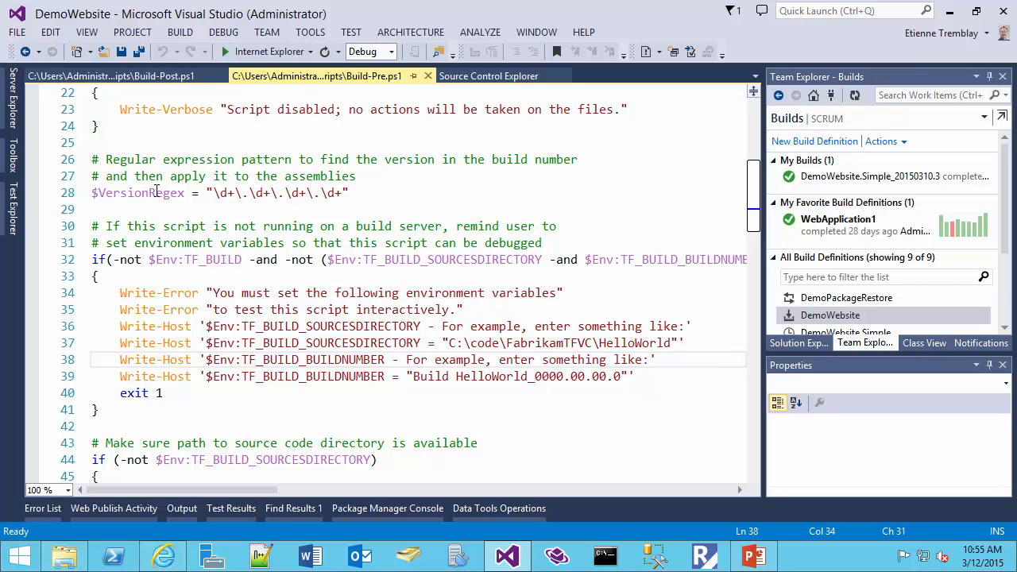
{"action": "double_click", "coordinate": [129, 192]}
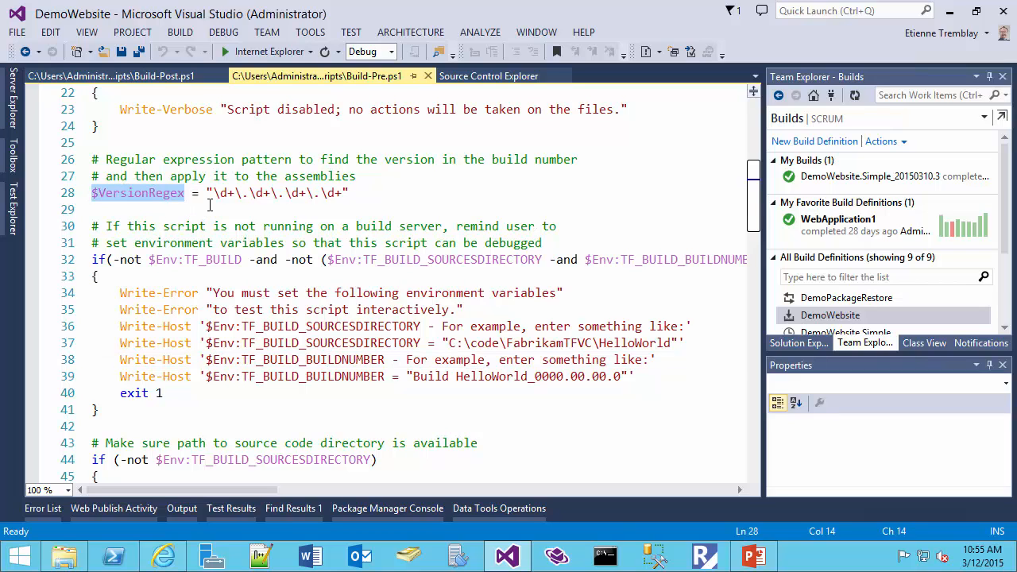
{"action": "left_click_drag", "start_coordinate": [213, 194], "coordinate": [235, 194]}
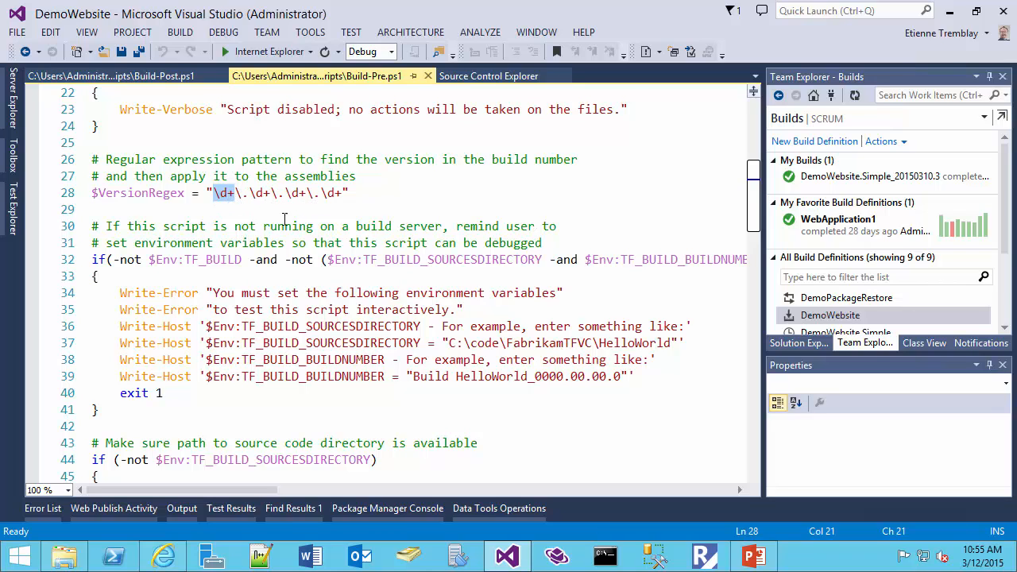
- Review the checks for the sources directory and build number, and how $VersionData is extracted from TF_BUILD_BUILDNUMBER
{"action": "scroll", "coordinate": [304, 279], "scroll_direction": "down", "scroll_amount": 3}
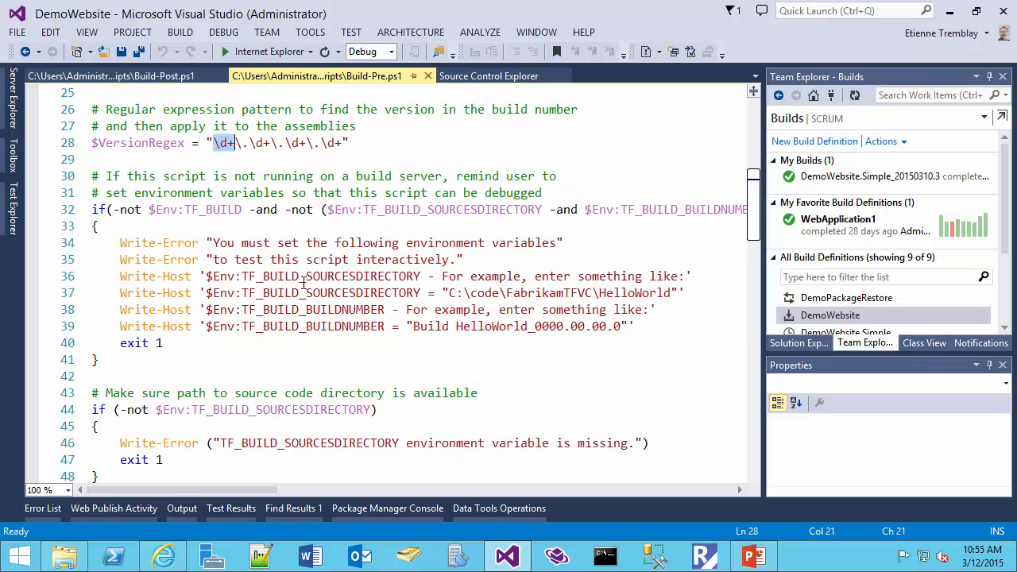
{"action": "scroll", "coordinate": [304, 279], "scroll_direction": "down", "scroll_amount": 2}
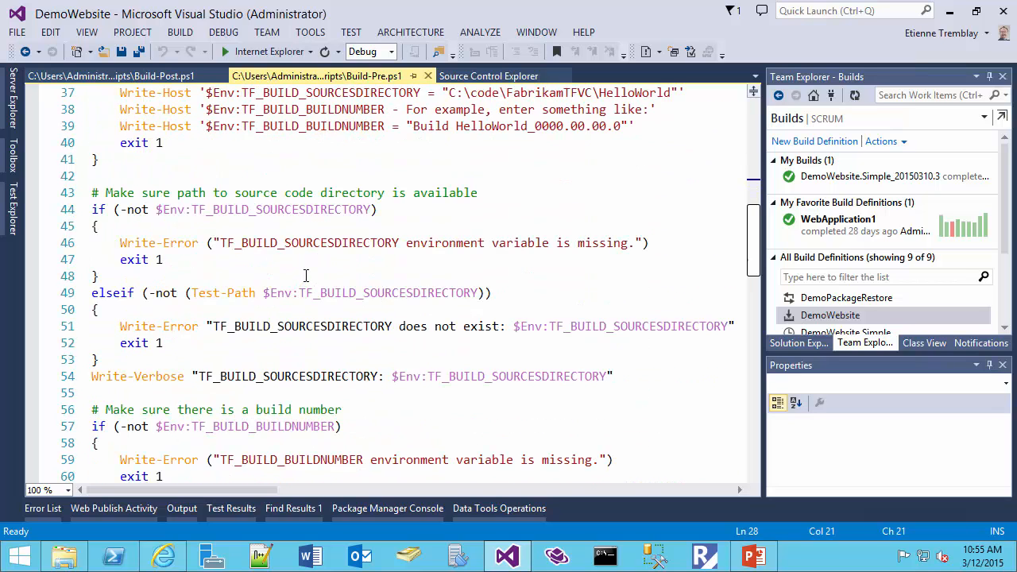
{"action": "scroll", "coordinate": [306, 275], "scroll_direction": "down", "scroll_amount": 1}
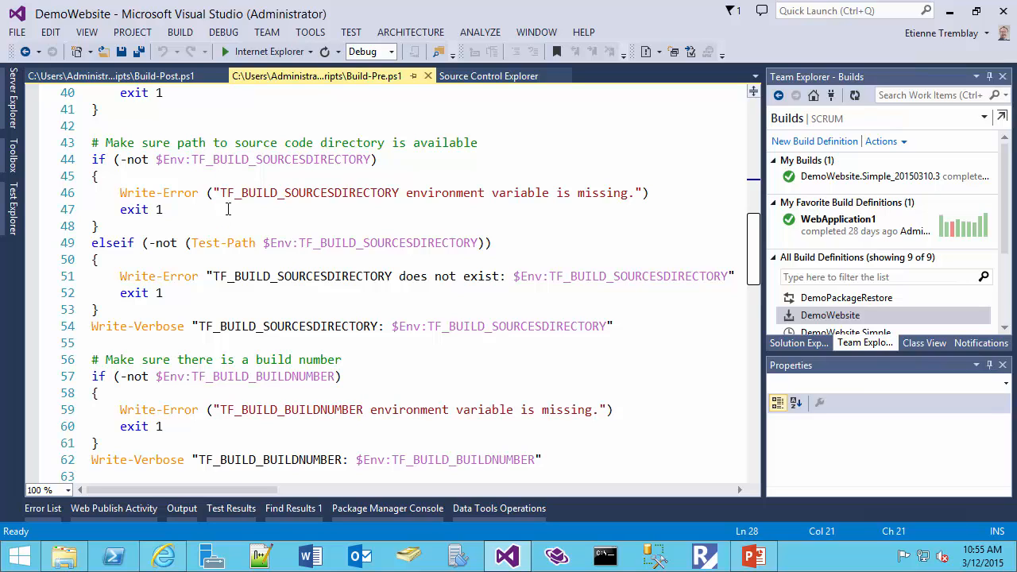
{"action": "double_click", "coordinate": [213, 162]}
{"action": "scroll", "coordinate": [235, 220], "scroll_direction": "down", "scroll_amount": 1}
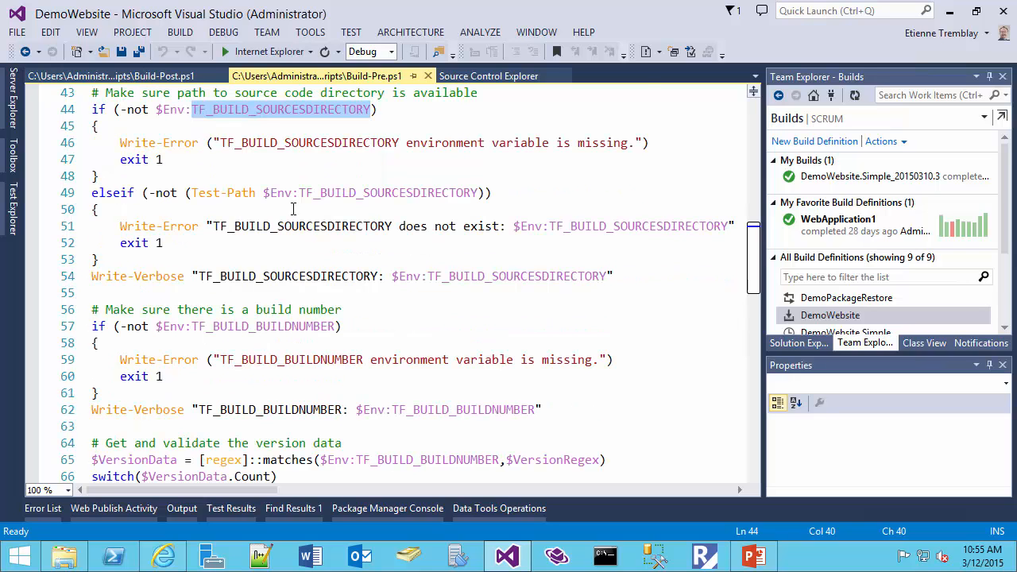
{"action": "scroll", "coordinate": [268, 215], "scroll_direction": "down", "scroll_amount": 1}
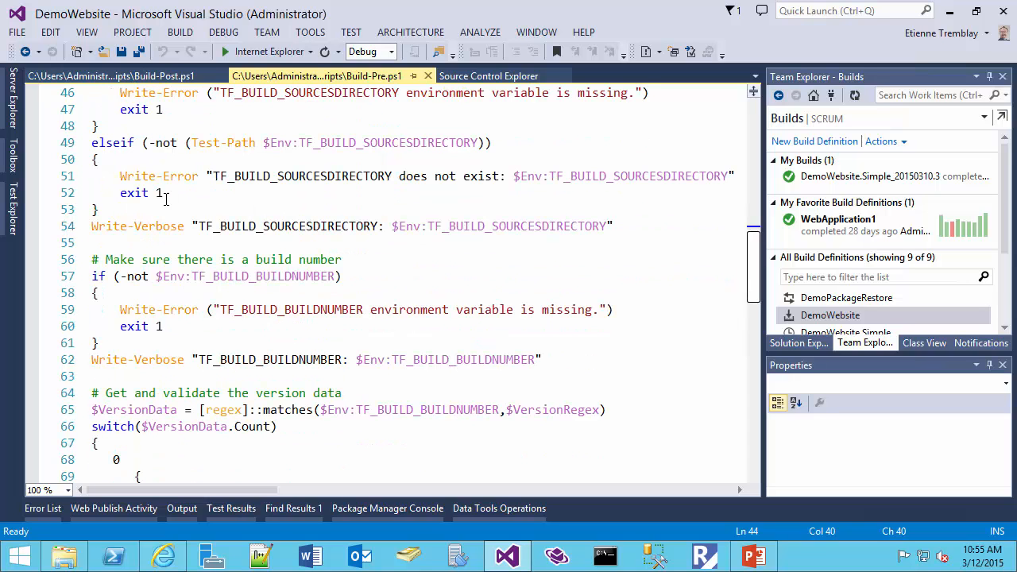
{"action": "scroll", "coordinate": [180, 209], "scroll_direction": "down", "scroll_amount": 2}
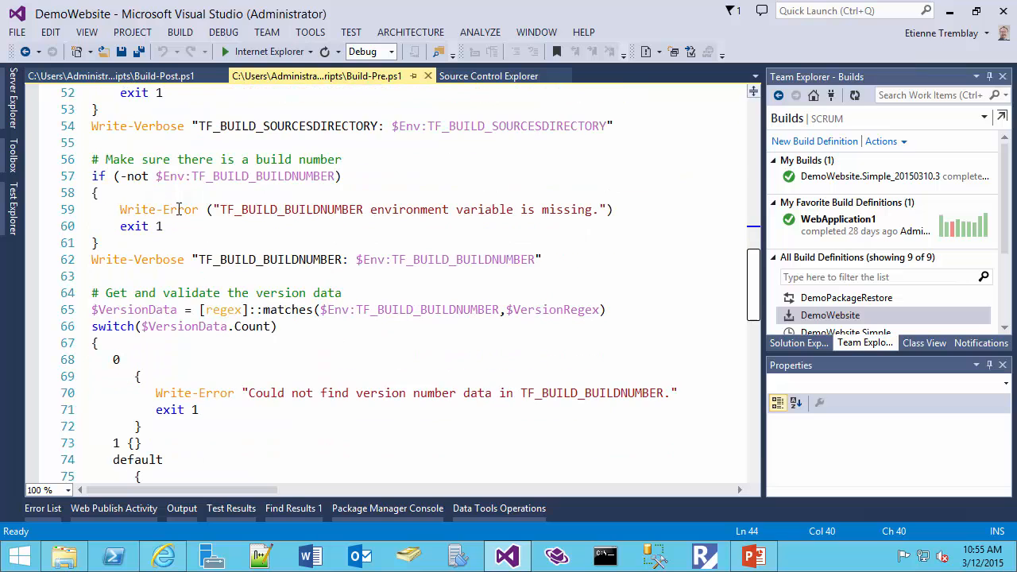
{"action": "scroll", "coordinate": [180, 208], "scroll_direction": "down", "scroll_amount": 1}
{"action": "scroll", "coordinate": [181, 202], "scroll_direction": "down", "scroll_amount": 1}
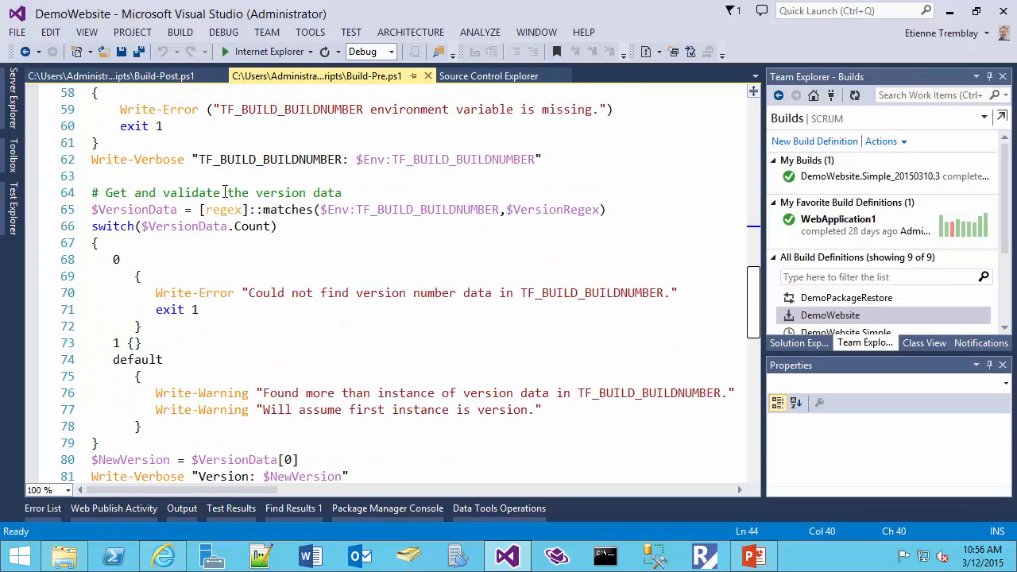
{"action": "scroll", "coordinate": [154, 206], "scroll_direction": "down", "scroll_amount": 1}
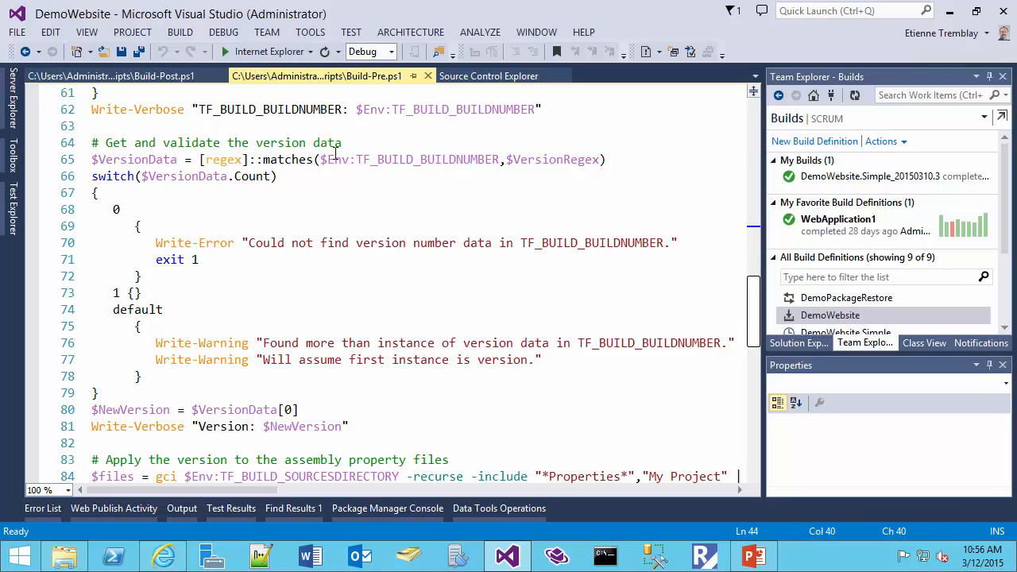
{"action": "double_click", "coordinate": [383, 159]}
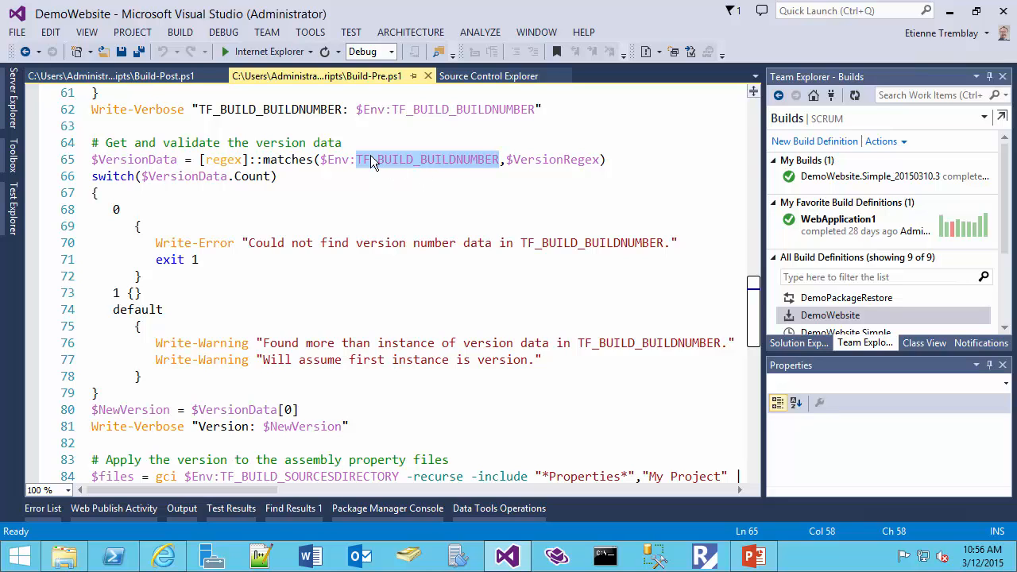
{"action": "double_click", "coordinate": [140, 160]}
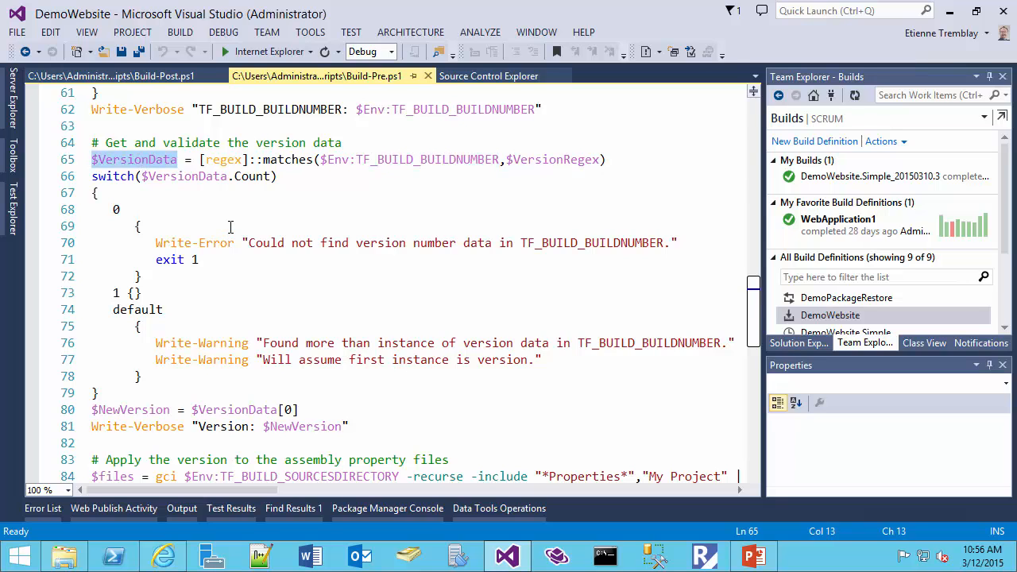
- Review how the script sets $NewVersion and collects the AssemblyInfo files under the sources directory into $files
{"action": "scroll", "coordinate": [231, 227], "scroll_direction": "down", "scroll_amount": 2}
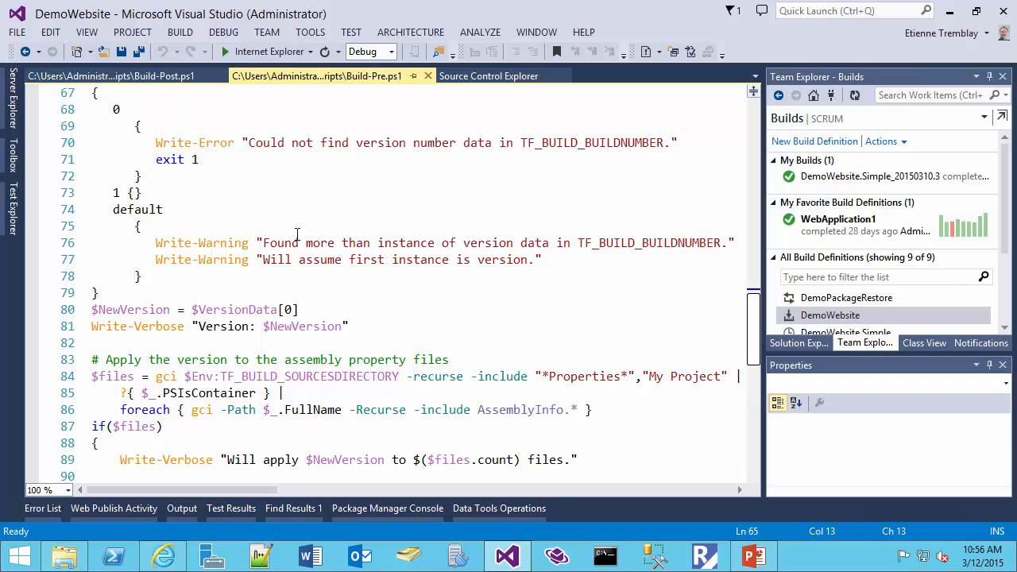
{"action": "scroll", "coordinate": [242, 249], "scroll_direction": "down", "scroll_amount": 1}
{"action": "scroll", "coordinate": [241, 250], "scroll_direction": "down", "scroll_amount": 2}
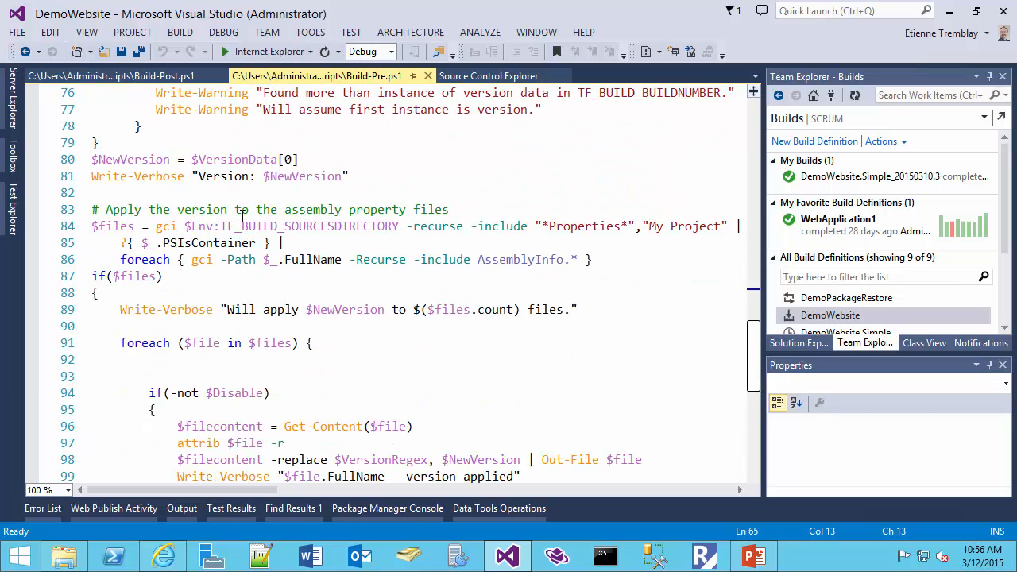
{"action": "scroll", "coordinate": [280, 195], "scroll_direction": "down", "scroll_amount": 1}
{"action": "double_click", "coordinate": [290, 178]}
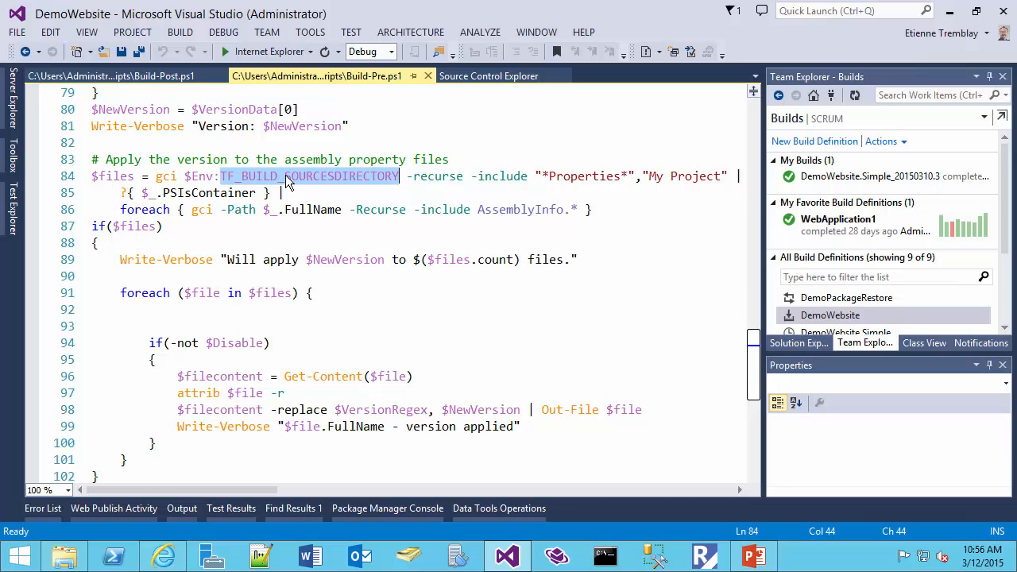
{"action": "left_click", "coordinate": [571, 176]}
{"action": "left_click", "coordinate": [692, 176]}
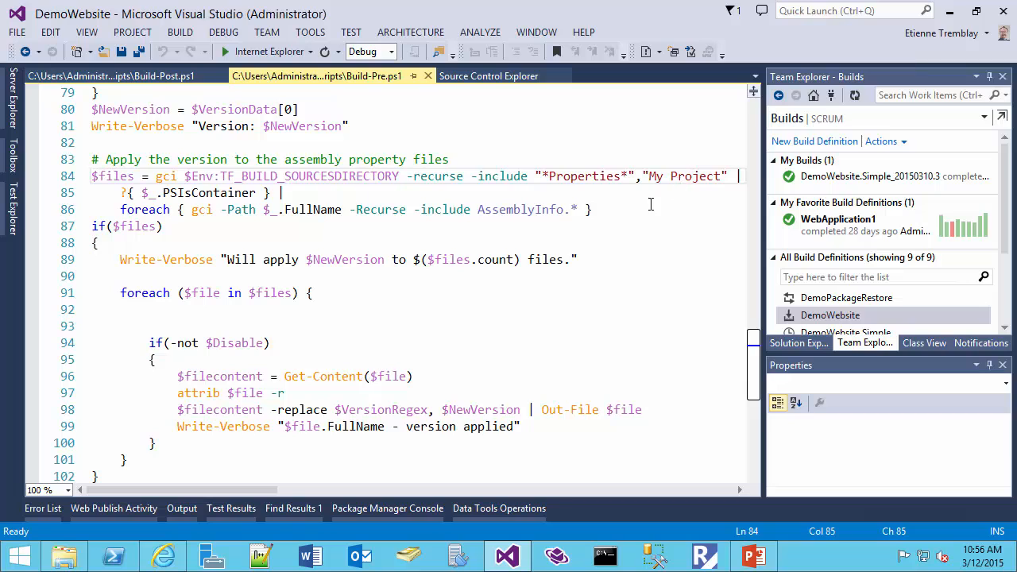
{"action": "double_click", "coordinate": [517, 209]}
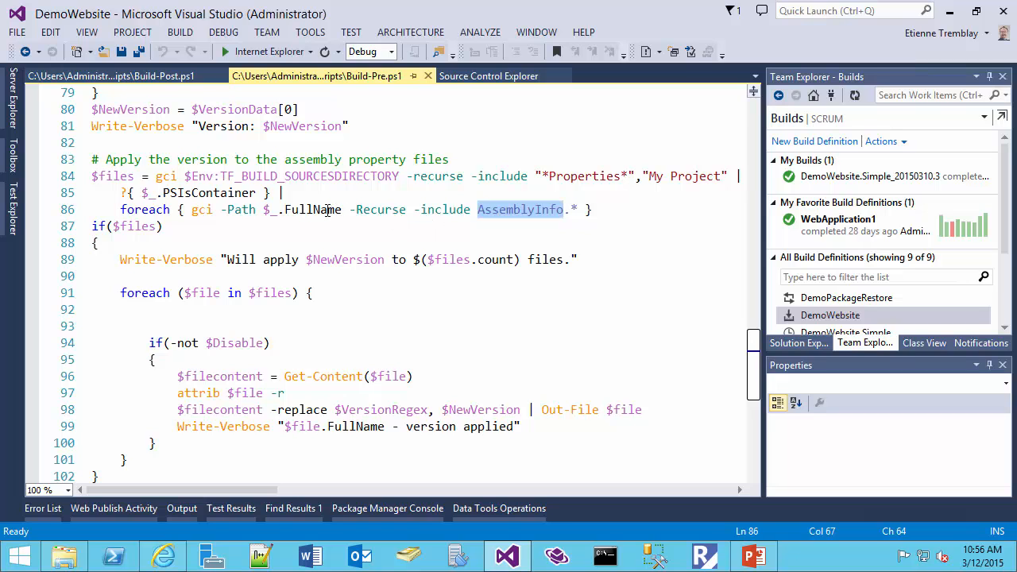
{"action": "left_click", "coordinate": [113, 175]}
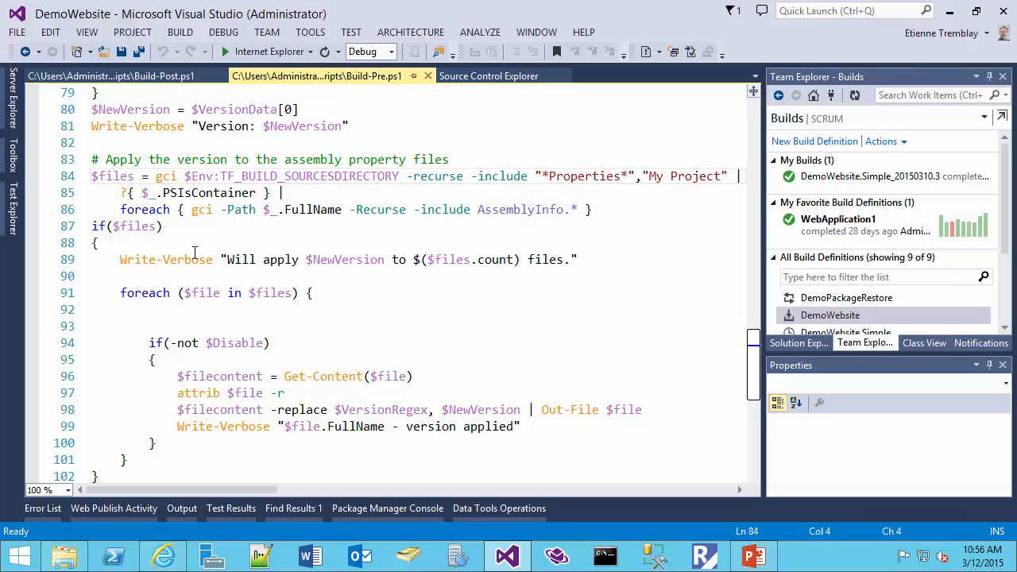
- Examine the loop that clears the read-only attribute and replaces $VersionRegex with $NewVersion in each file, and return to Source Control Explorer
{"action": "scroll", "coordinate": [194, 252], "scroll_direction": "down", "scroll_amount": 1}
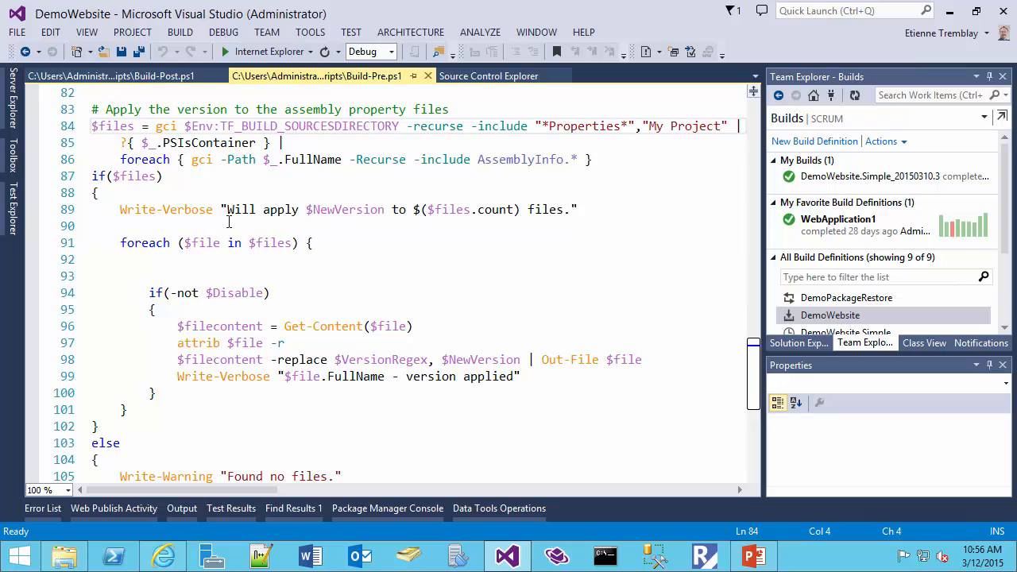
{"action": "scroll", "coordinate": [229, 222], "scroll_direction": "down", "scroll_amount": 1}
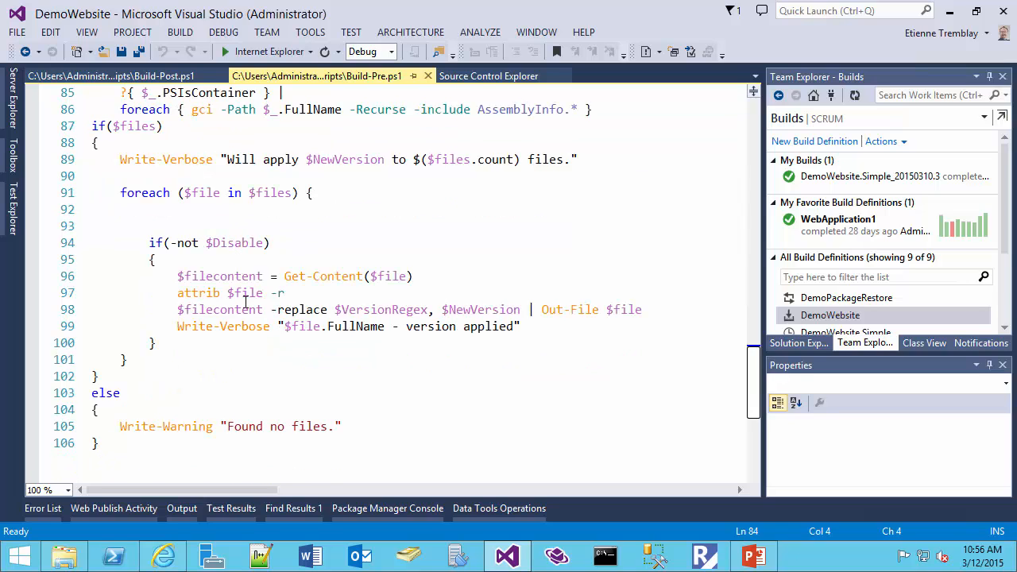
{"action": "left_click_drag", "start_coordinate": [284, 294], "coordinate": [177, 292]}
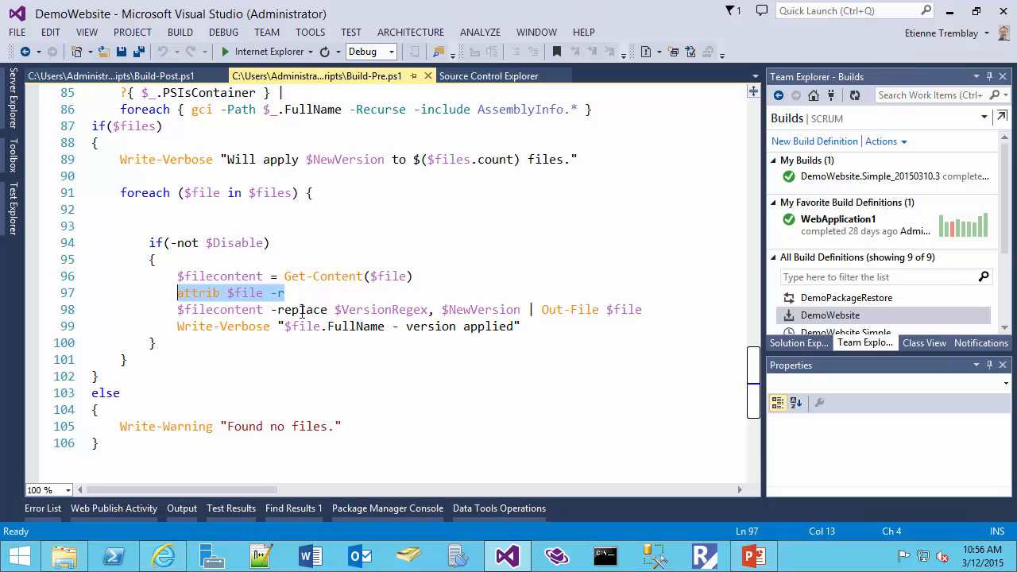
{"action": "double_click", "coordinate": [368, 309]}
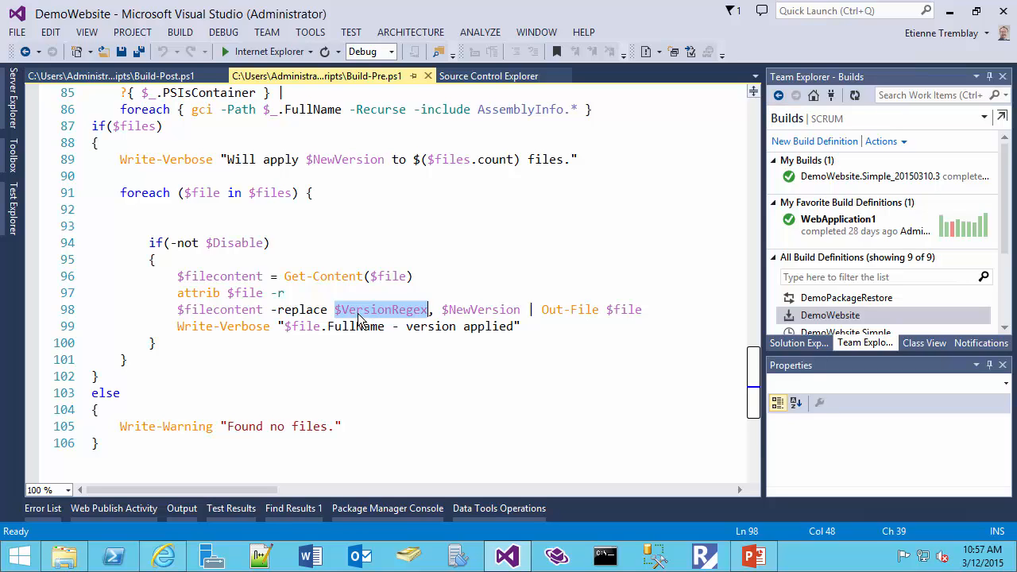
{"action": "left_click", "coordinate": [479, 309]}
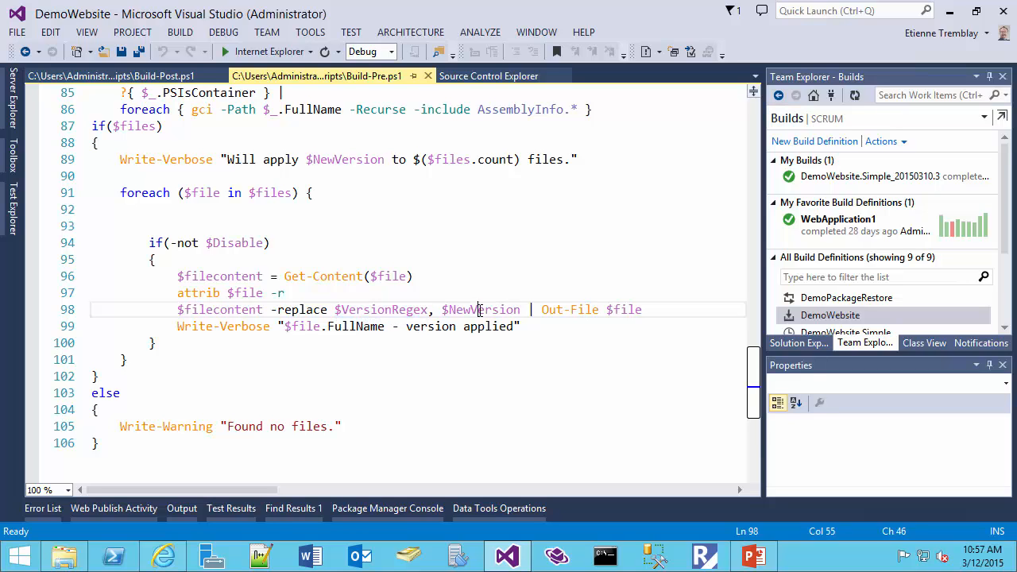
{"action": "double_click", "coordinate": [479, 309]}
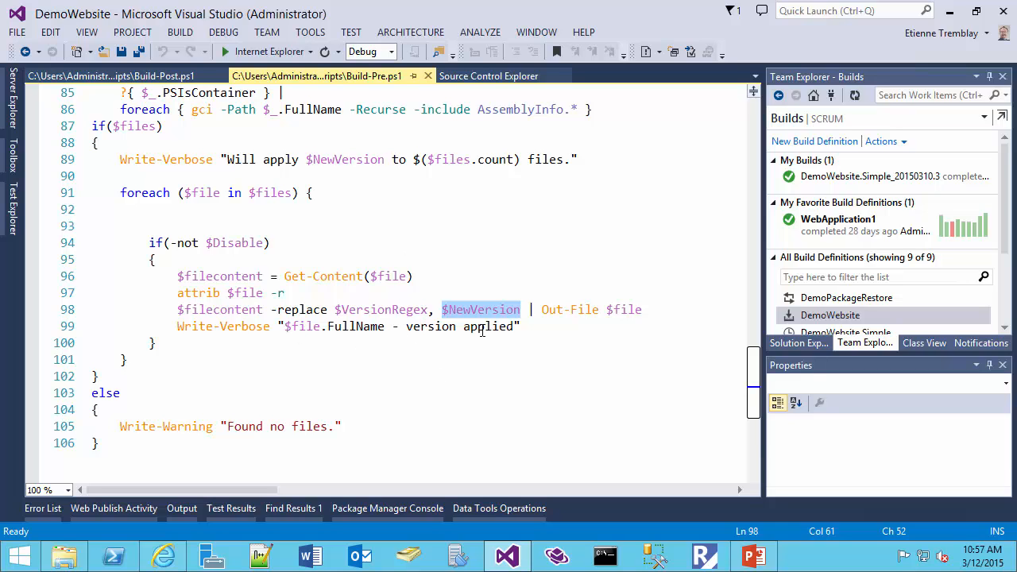
{"action": "double_click", "coordinate": [574, 309]}
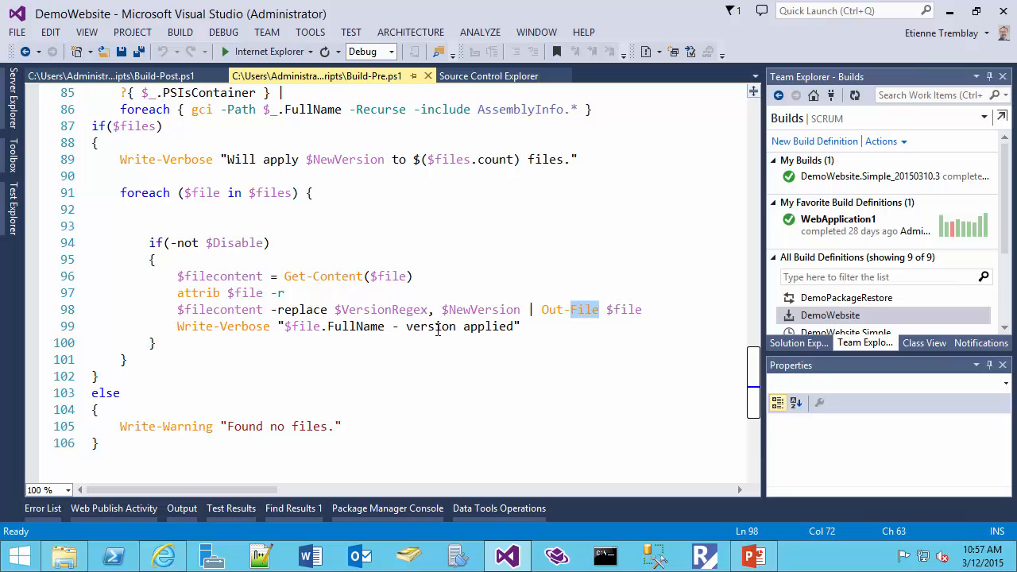
{"action": "left_click_drag", "start_coordinate": [407, 326], "coordinate": [512, 327]}
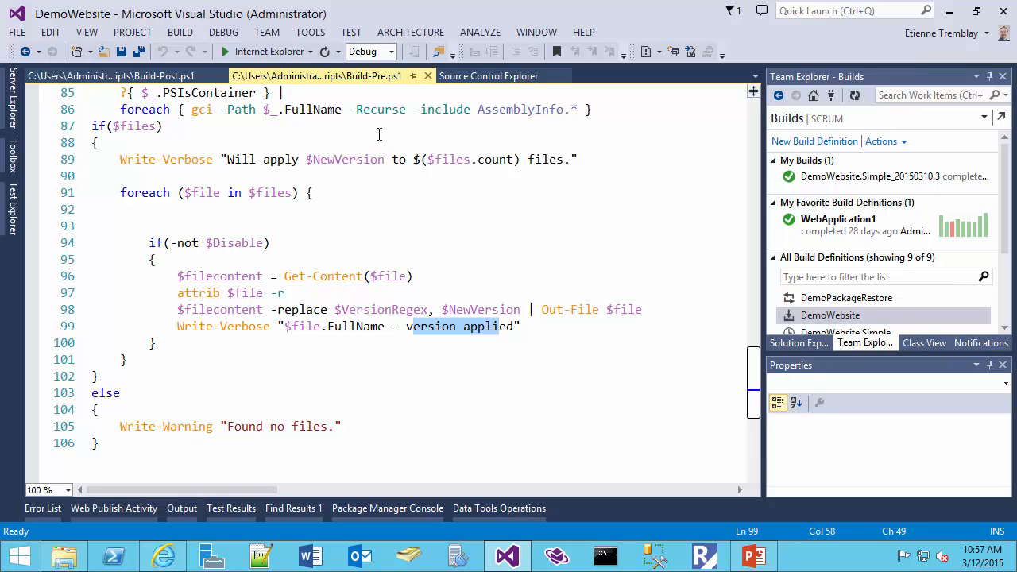
{"action": "left_click", "coordinate": [489, 78]}
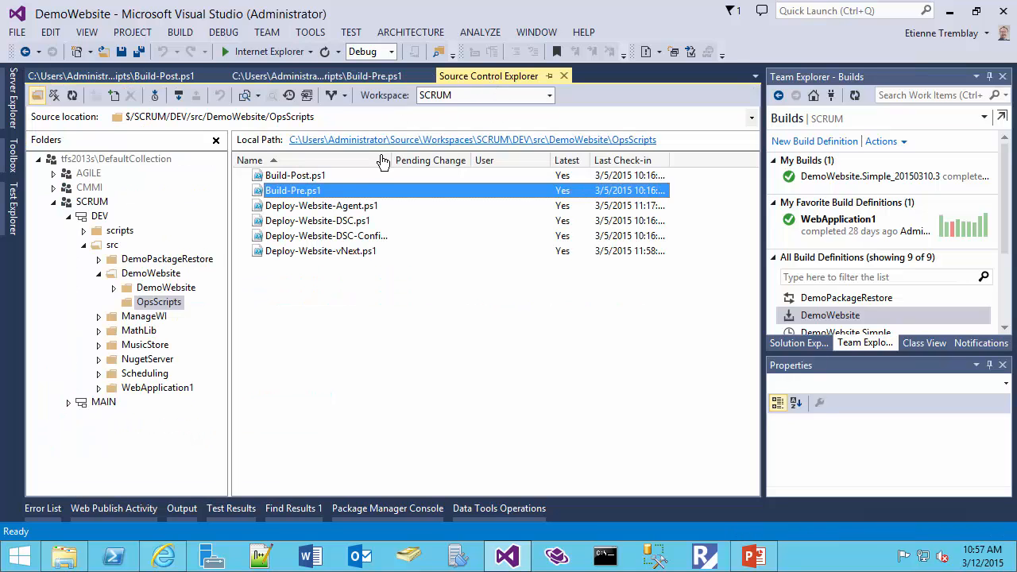
- Open Build-Post.ps1 and examine its opening part, including the required environment variables and the sources directory check
{"action": "double_click", "coordinate": [327, 175]}
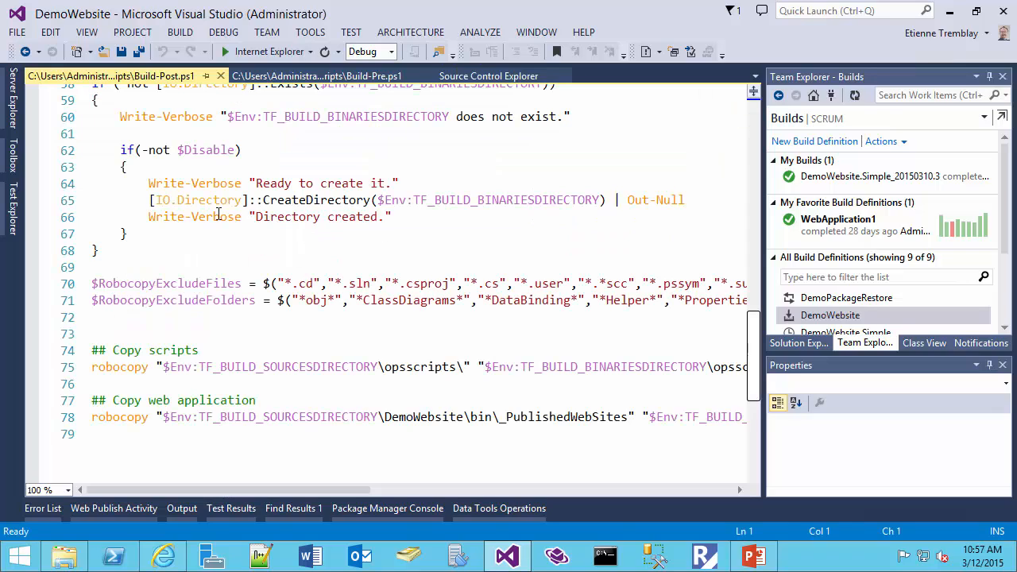
{"action": "left_click_drag", "start_coordinate": [748, 322], "coordinate": [754, 135]}
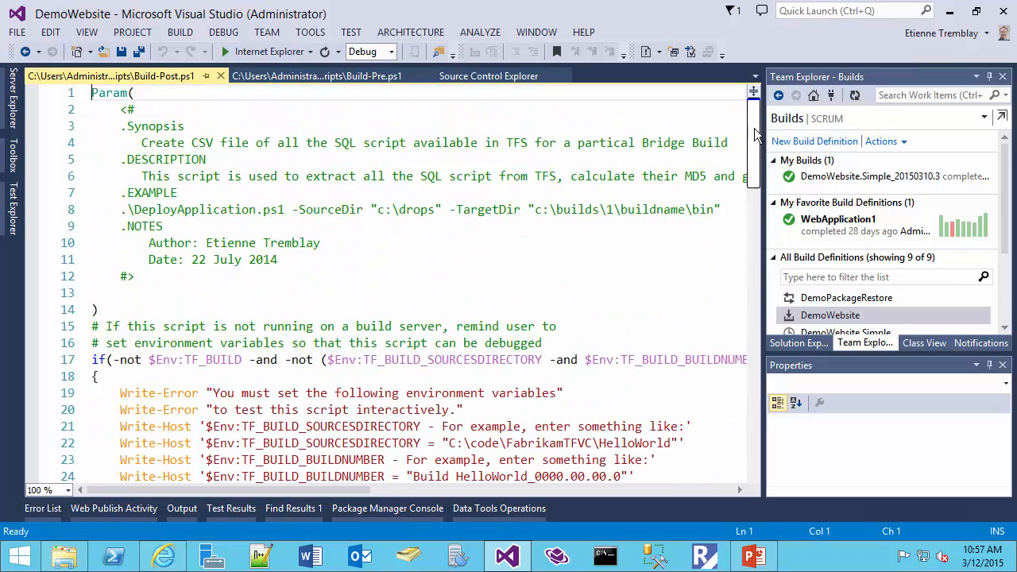
{"action": "scroll", "coordinate": [222, 220], "scroll_direction": "down", "scroll_amount": 3}
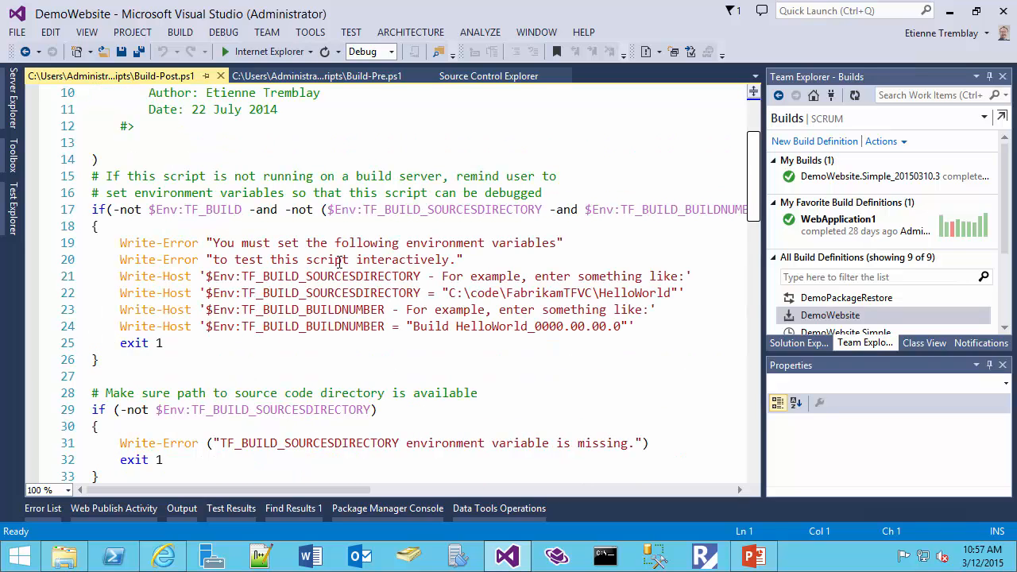
{"action": "left_click", "coordinate": [756, 232]}
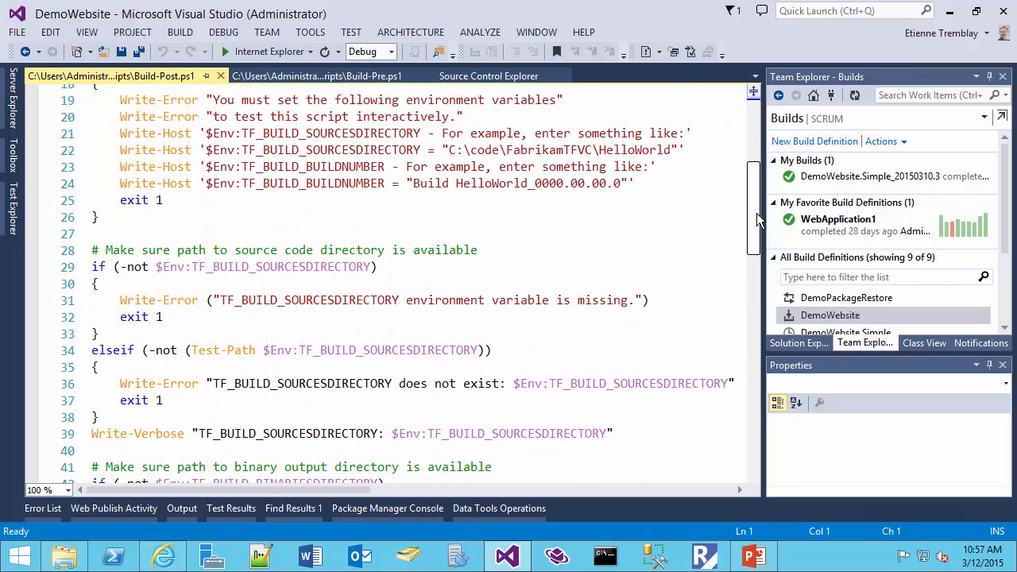
- Review the TF_BUILD_BINARIESDIRECTORY checks and the CreateDirectory call that creates the binary output directory when it is missing
{"action": "left_click_drag", "start_coordinate": [756, 232], "coordinate": [756, 289]}
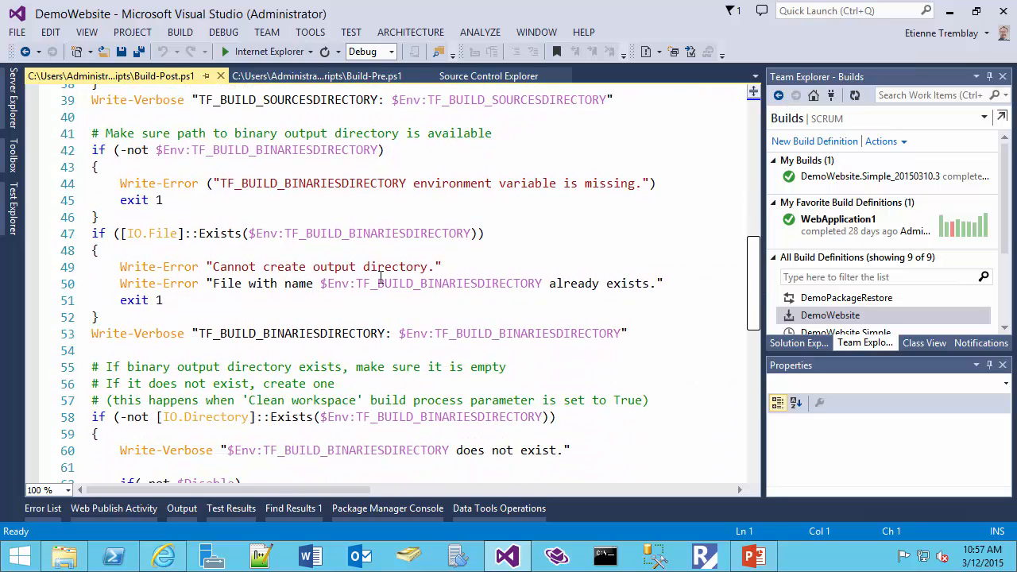
{"action": "scroll", "coordinate": [348, 271], "scroll_direction": "down", "scroll_amount": 1}
{"action": "scroll", "coordinate": [348, 271], "scroll_direction": "down", "scroll_amount": 1}
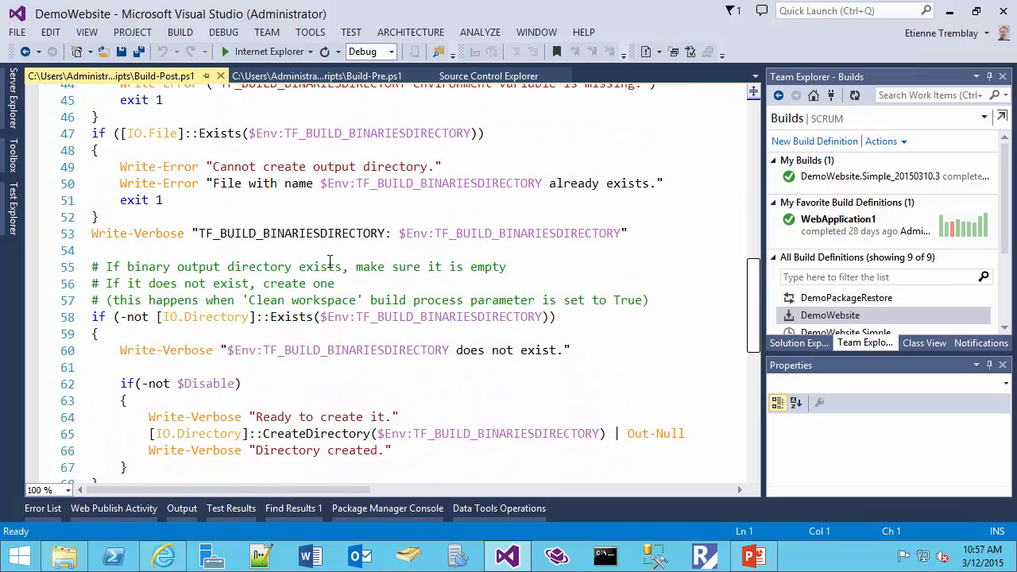
{"action": "double_click", "coordinate": [295, 233]}
{"action": "scroll", "coordinate": [434, 316], "scroll_direction": "down", "scroll_amount": 1}
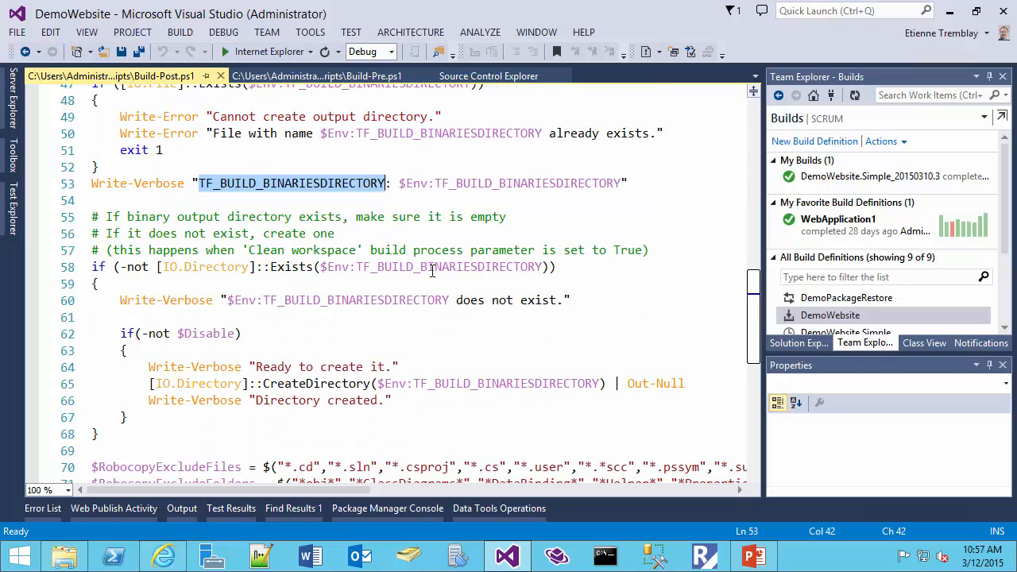
{"action": "left_click", "coordinate": [332, 400]}
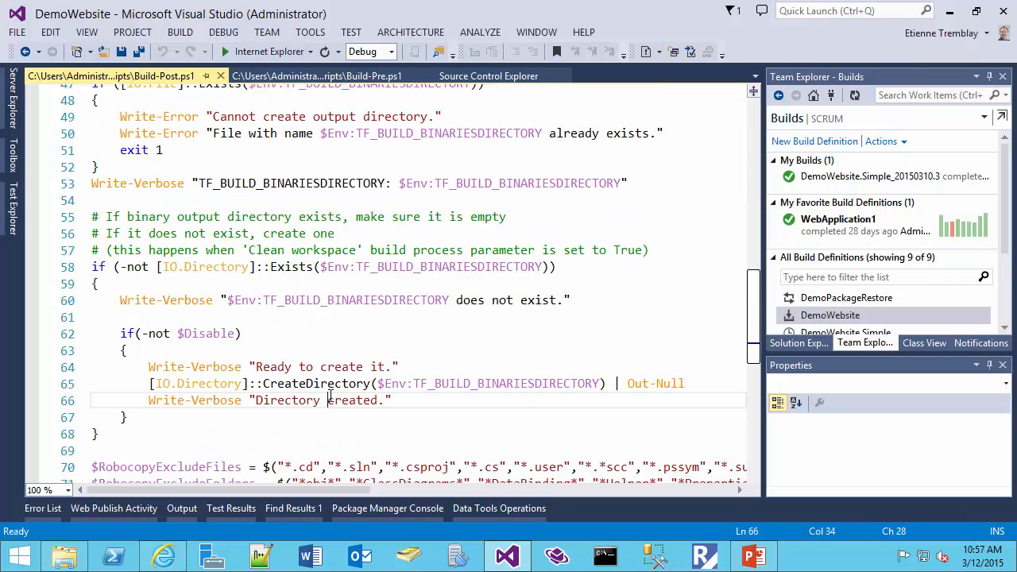
{"action": "double_click", "coordinate": [330, 383]}
- Examine the robocopy command under "Copy scripts", including its opsscripts source and destination folders and the Deploy-*.ps1 file filter
{"action": "left_click_drag", "start_coordinate": [753, 308], "coordinate": [759, 371]}
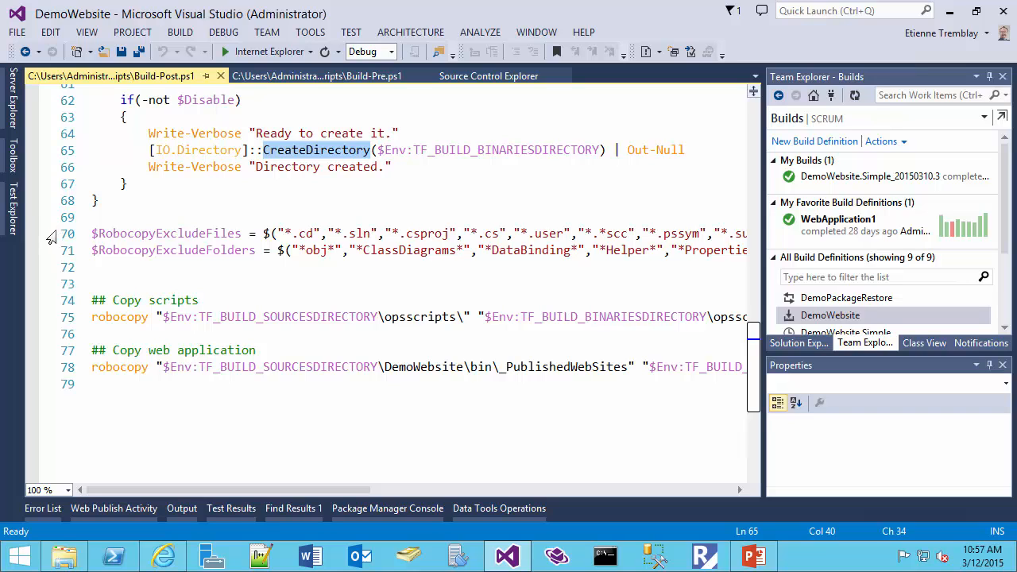
{"action": "left_click_drag", "start_coordinate": [48, 301], "coordinate": [49, 319]}
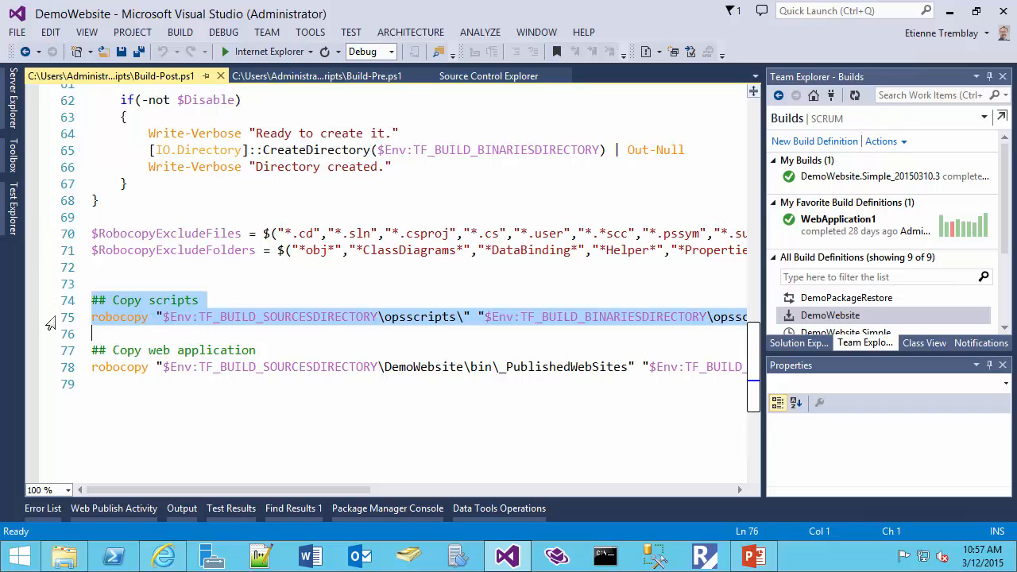
{"action": "double_click", "coordinate": [412, 317]}
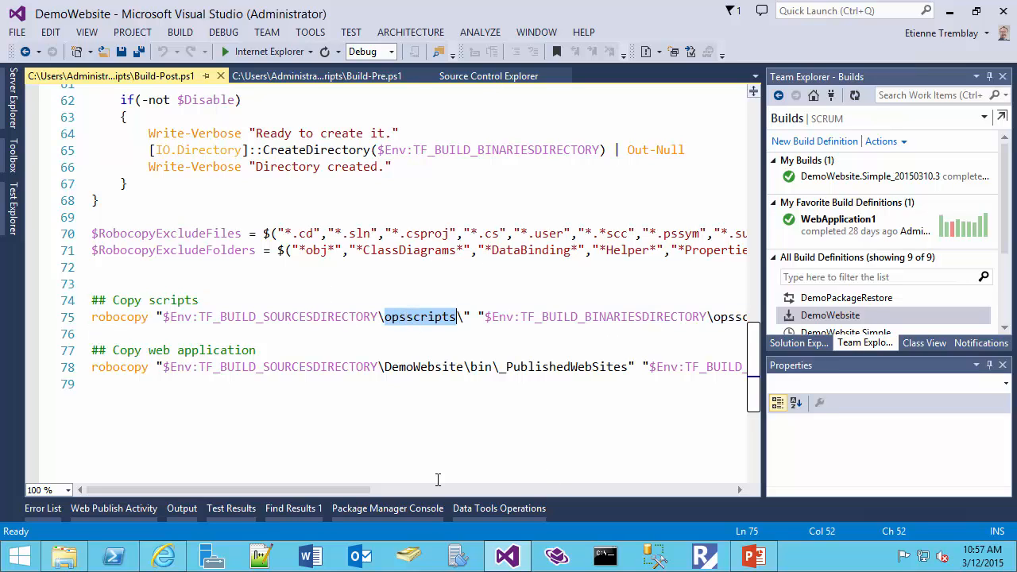
{"action": "left_click_drag", "start_coordinate": [359, 491], "coordinate": [454, 499]}
{"action": "double_click", "coordinate": [538, 317]}
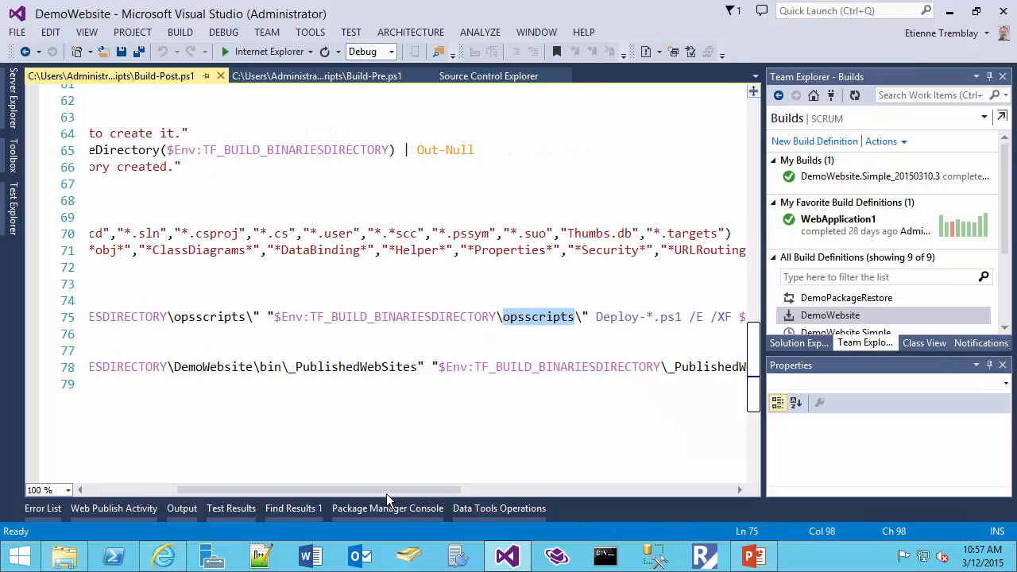
{"action": "left_click_drag", "start_coordinate": [386, 493], "coordinate": [508, 496]}
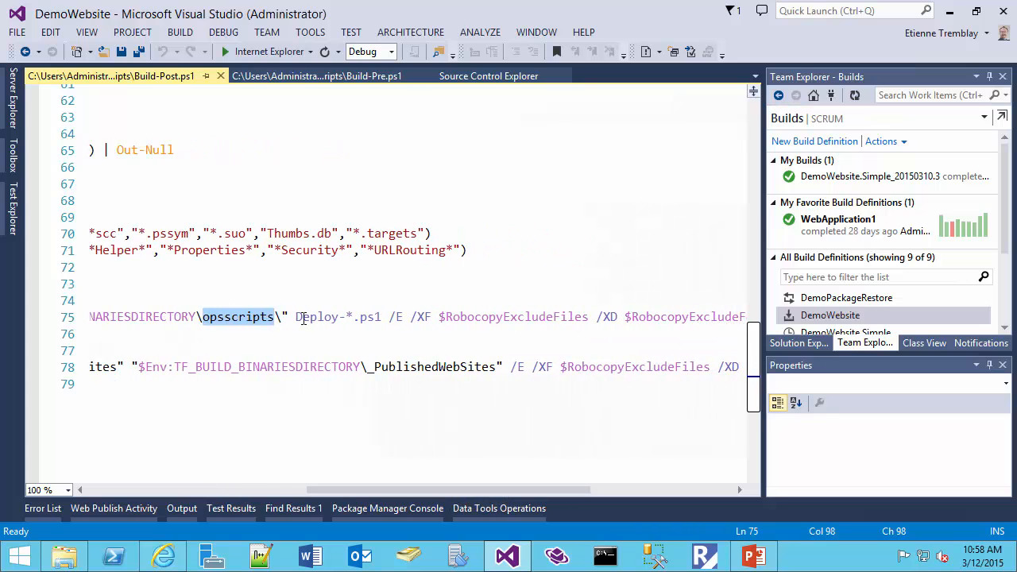
{"action": "left_click_drag", "start_coordinate": [295, 317], "coordinate": [384, 316]}
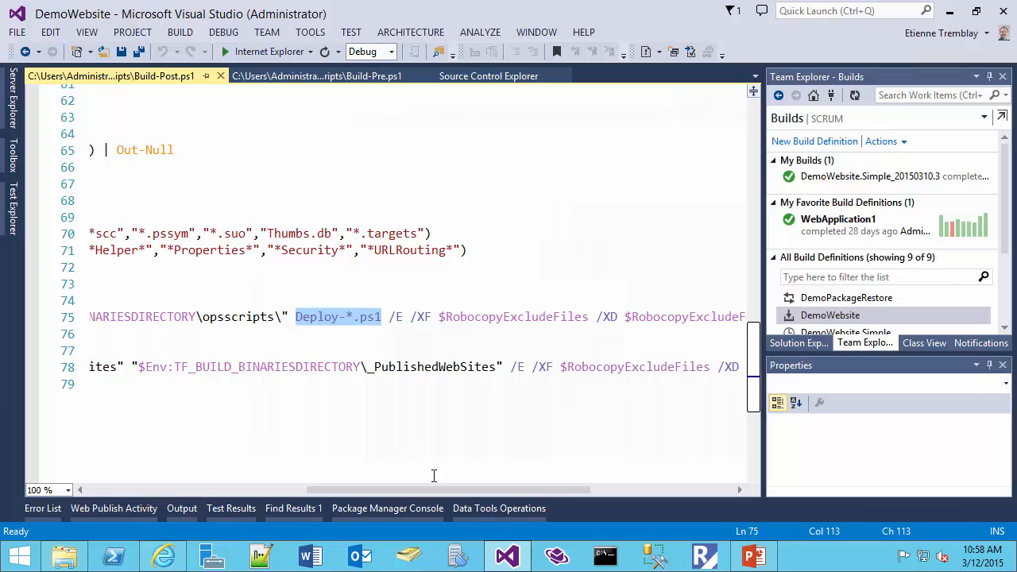
{"action": "left_click_drag", "start_coordinate": [437, 493], "coordinate": [188, 488]}
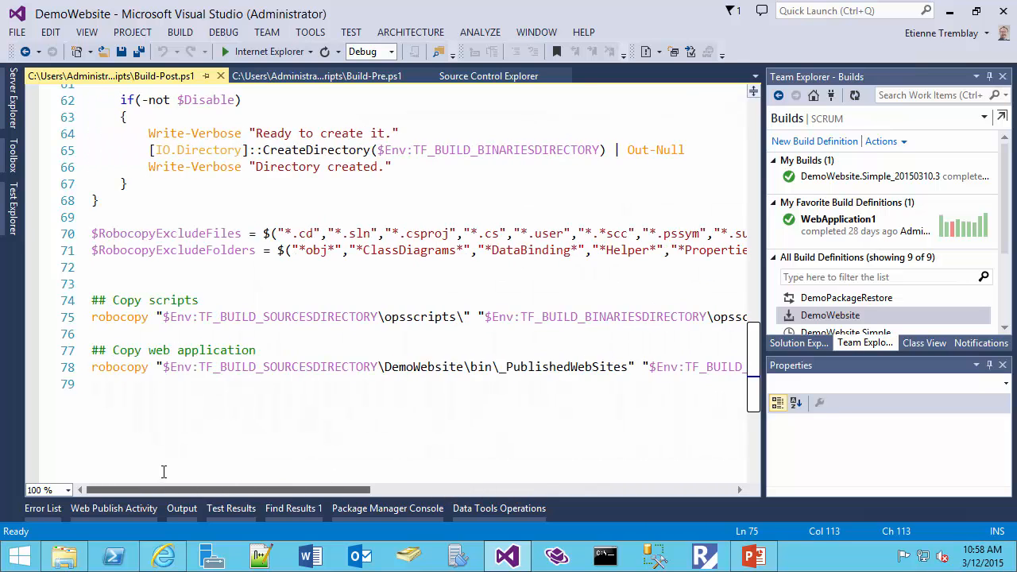
- Examine the robocopy command under "Copy web application", comparing the _PublishedWebSites source path in DemoWebsite\bin with its destination in the binaries directory
{"action": "left_click_drag", "start_coordinate": [61, 350], "coordinate": [62, 374]}
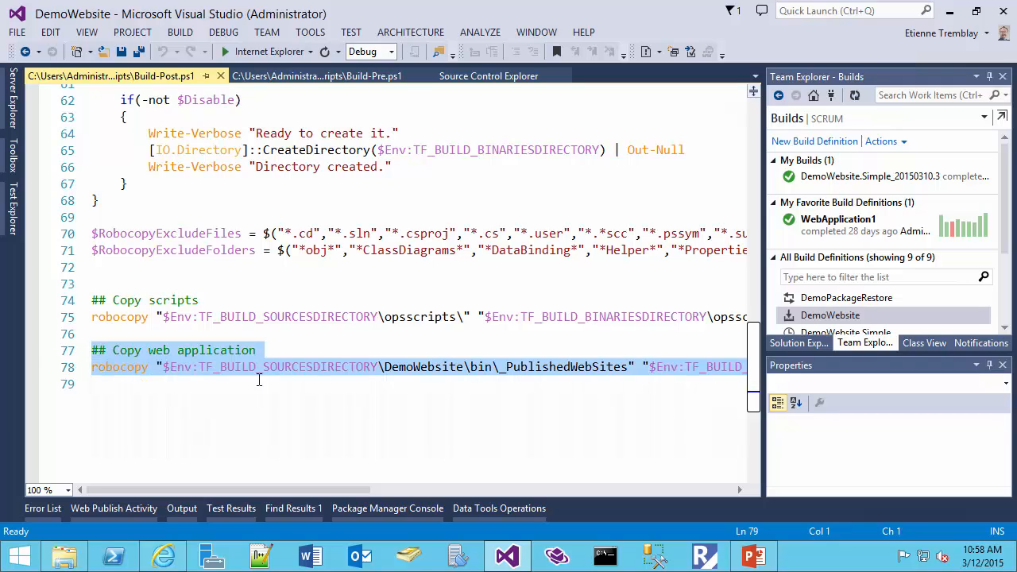
{"action": "left_click", "coordinate": [317, 367]}
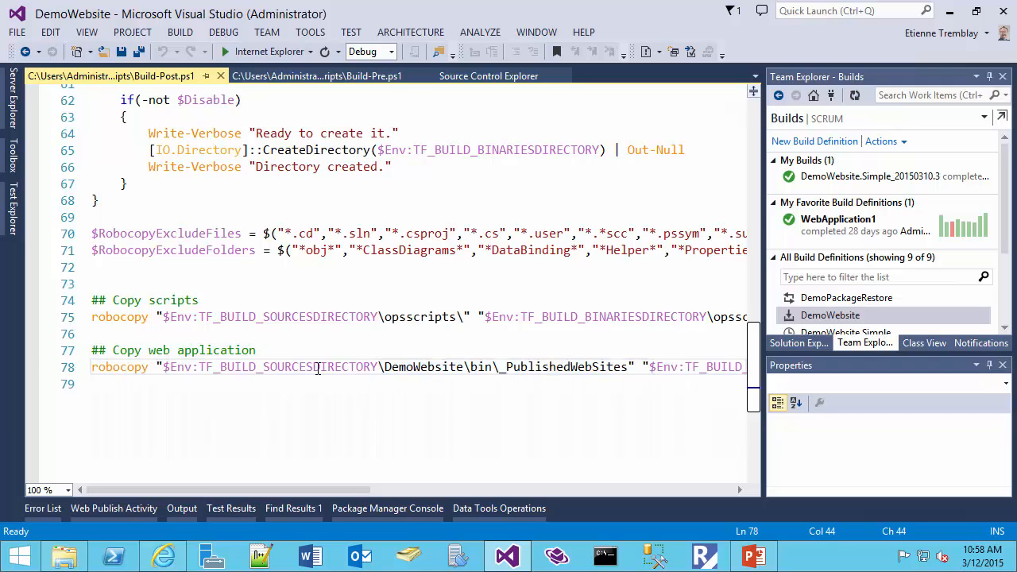
{"action": "double_click", "coordinate": [318, 367]}
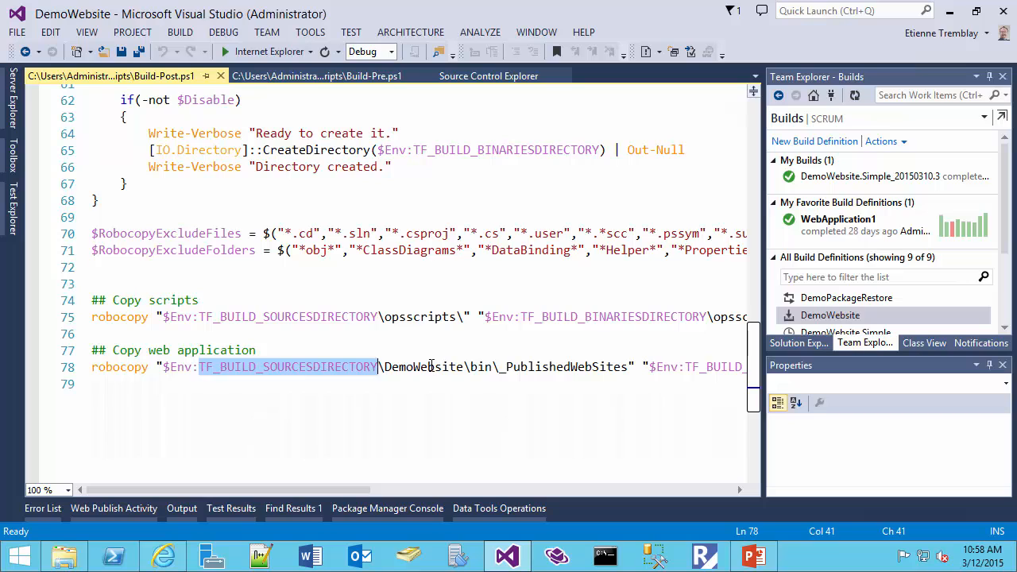
{"action": "double_click", "coordinate": [432, 367]}
{"action": "double_click", "coordinate": [481, 367]}
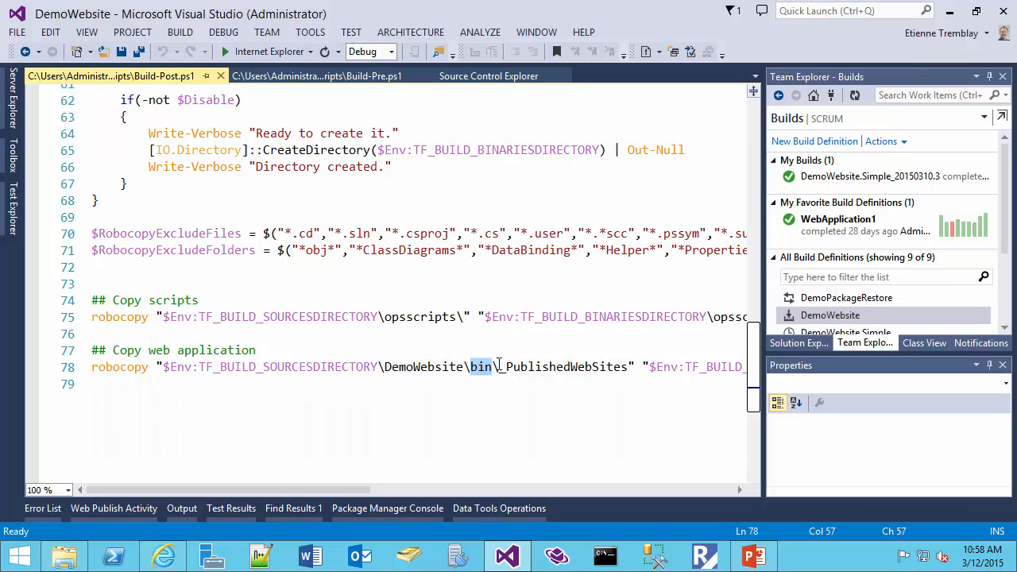
{"action": "left_click_drag", "start_coordinate": [499, 367], "coordinate": [627, 367]}
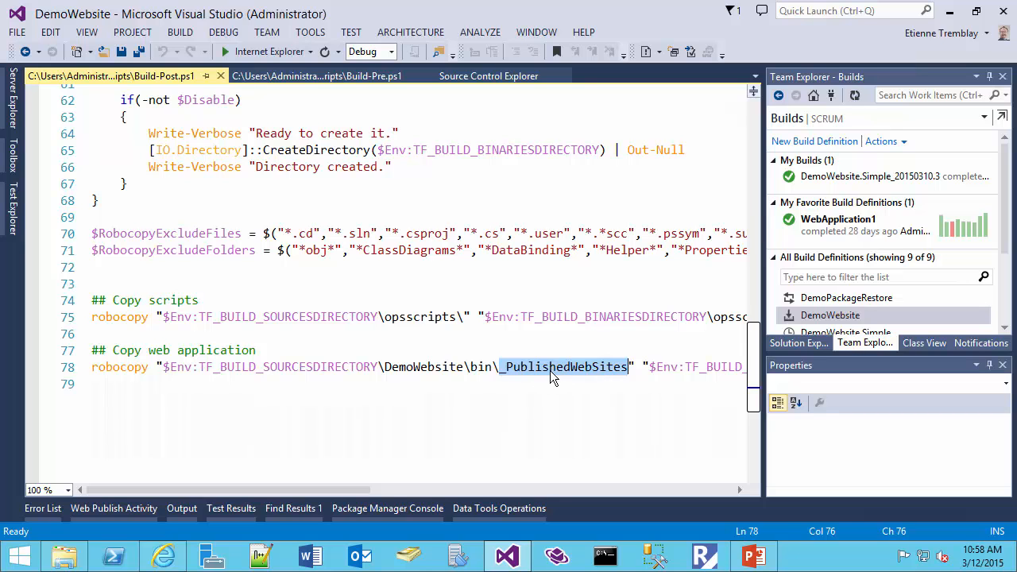
{"action": "left_click_drag", "start_coordinate": [346, 489], "coordinate": [527, 495]}
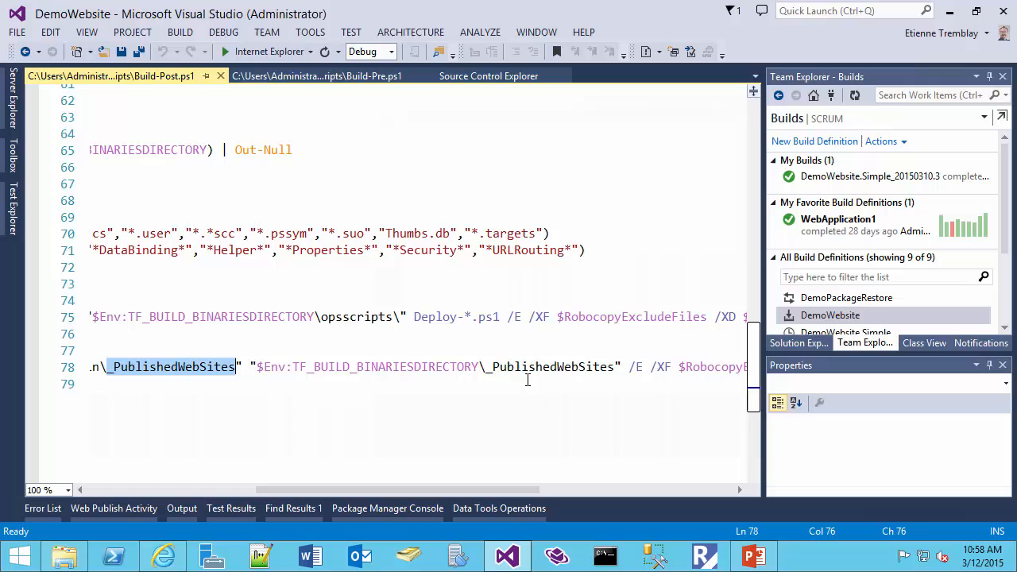
{"action": "double_click", "coordinate": [433, 367]}
{"action": "left_click_drag", "start_coordinate": [486, 367], "coordinate": [615, 367]}
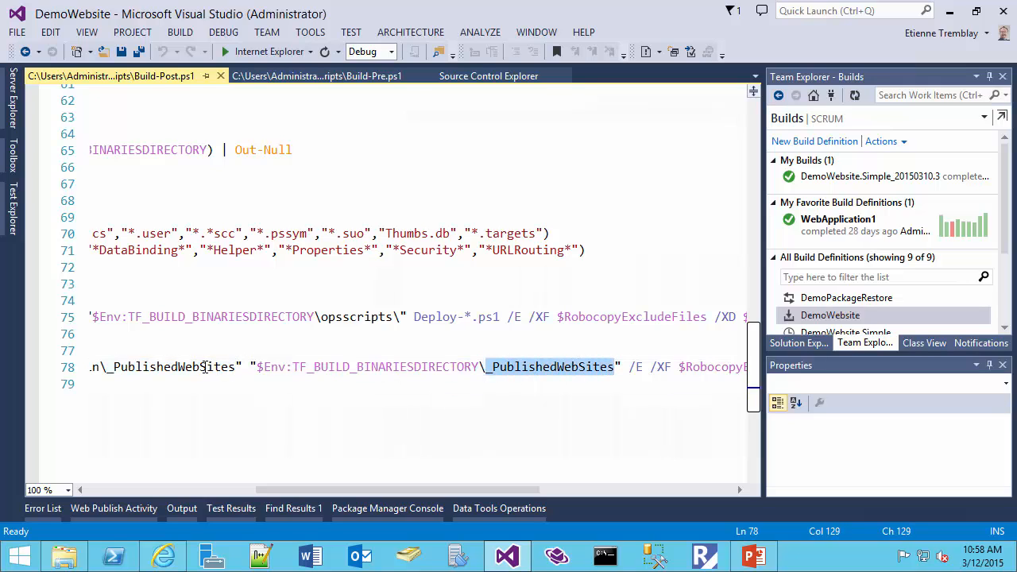
{"action": "left_click_drag", "start_coordinate": [205, 367], "coordinate": [105, 367]}
{"action": "left_click_drag", "start_coordinate": [299, 488], "coordinate": [115, 487]}
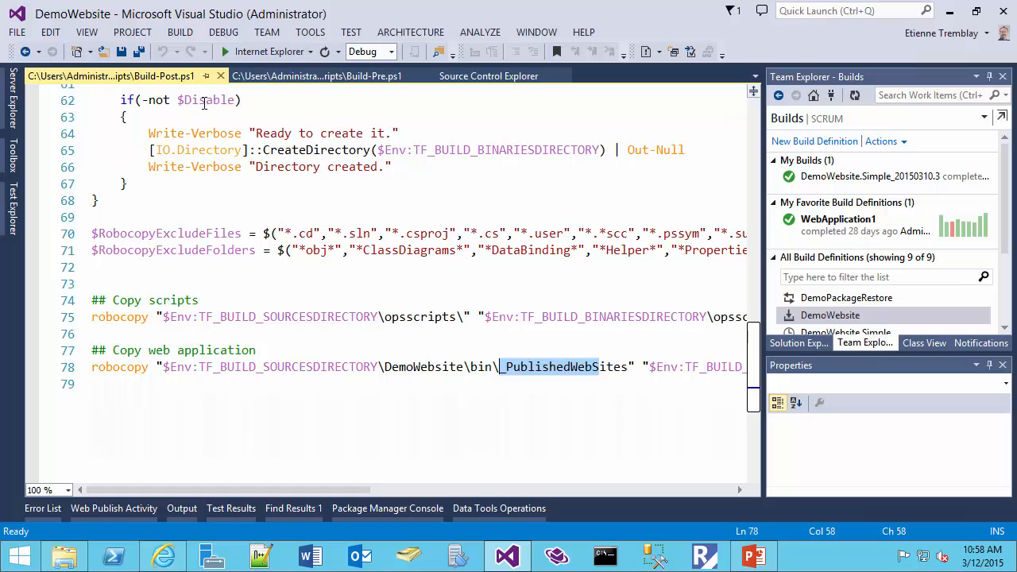
- Close Build-Post.ps1 and Build-Pre.ps1, and open the DemoWebsite build definition for editing
{"action": "left_click", "coordinate": [222, 75]}
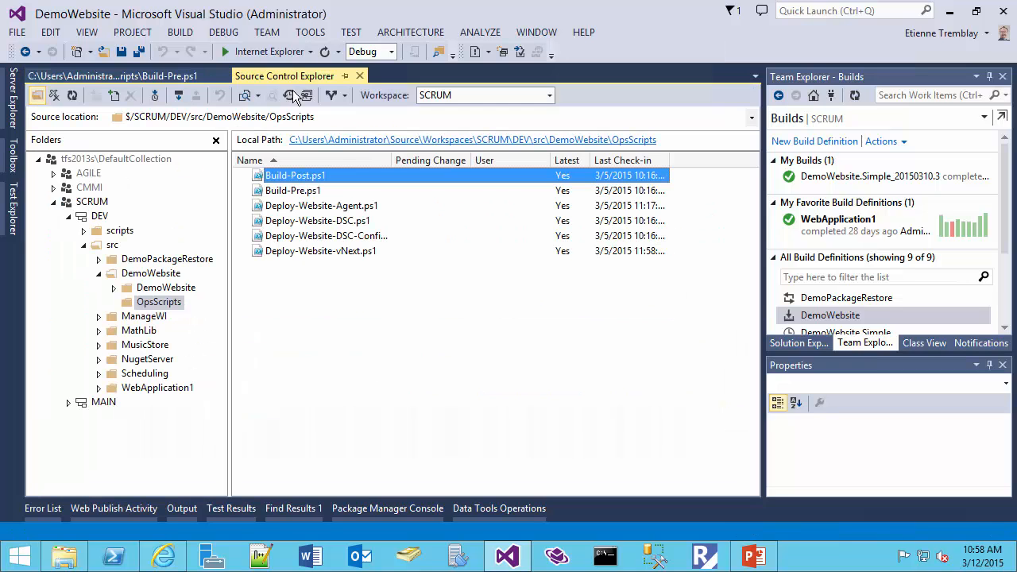
{"action": "left_click", "coordinate": [223, 75]}
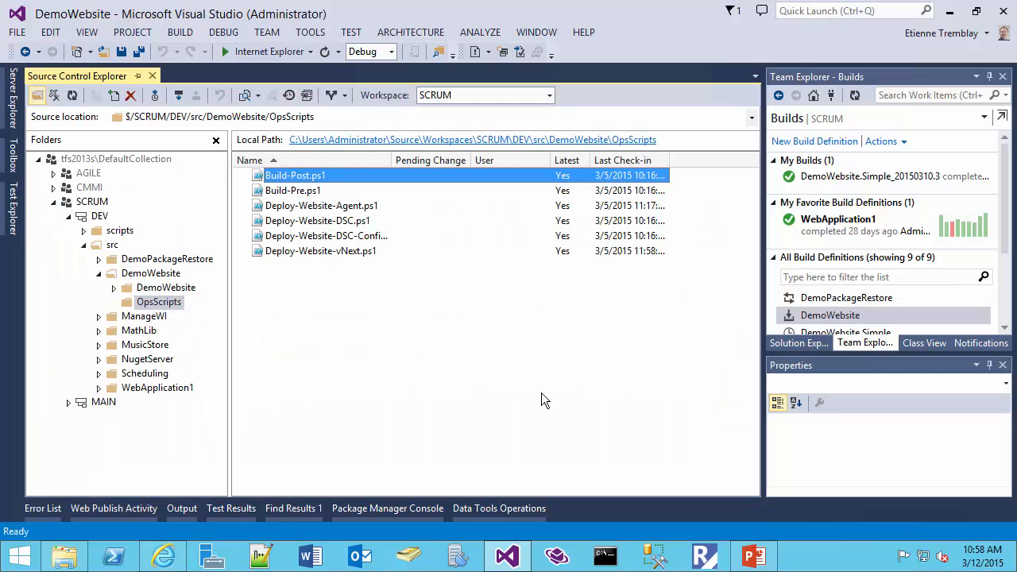
{"action": "left_click", "coordinate": [826, 318]}
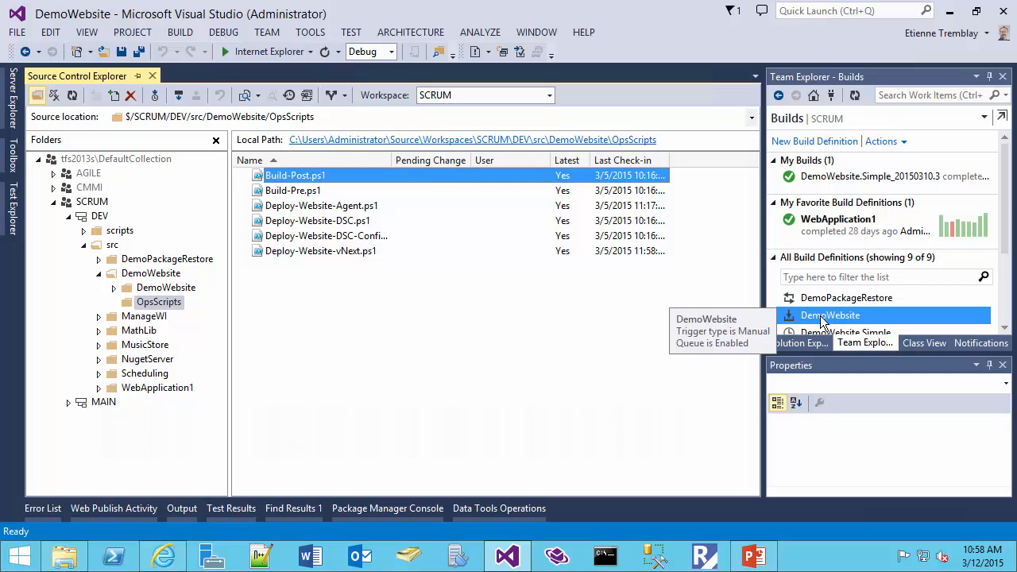
{"action": "right_click", "coordinate": [822, 319]}
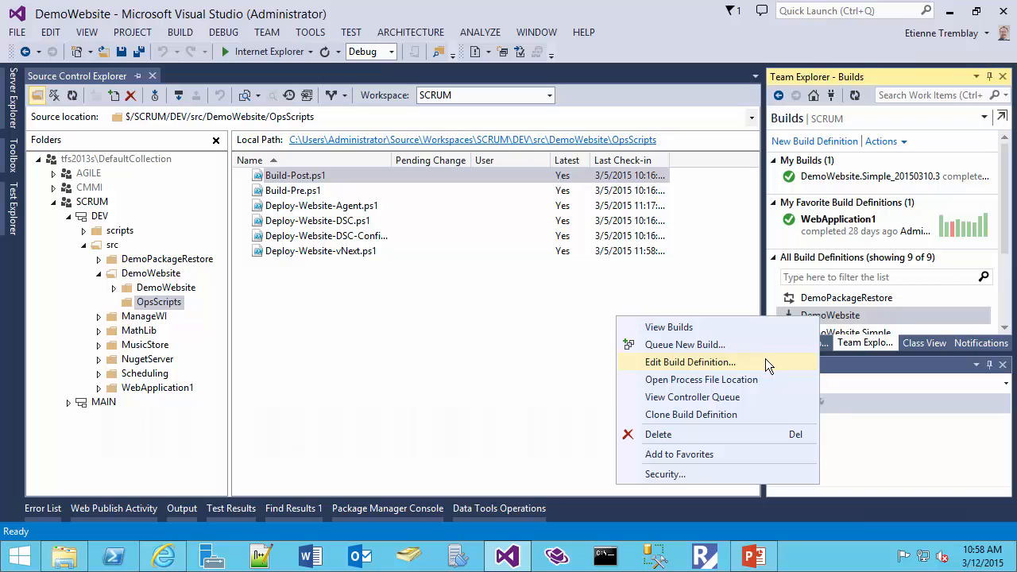
{"action": "left_click", "coordinate": [737, 362]}
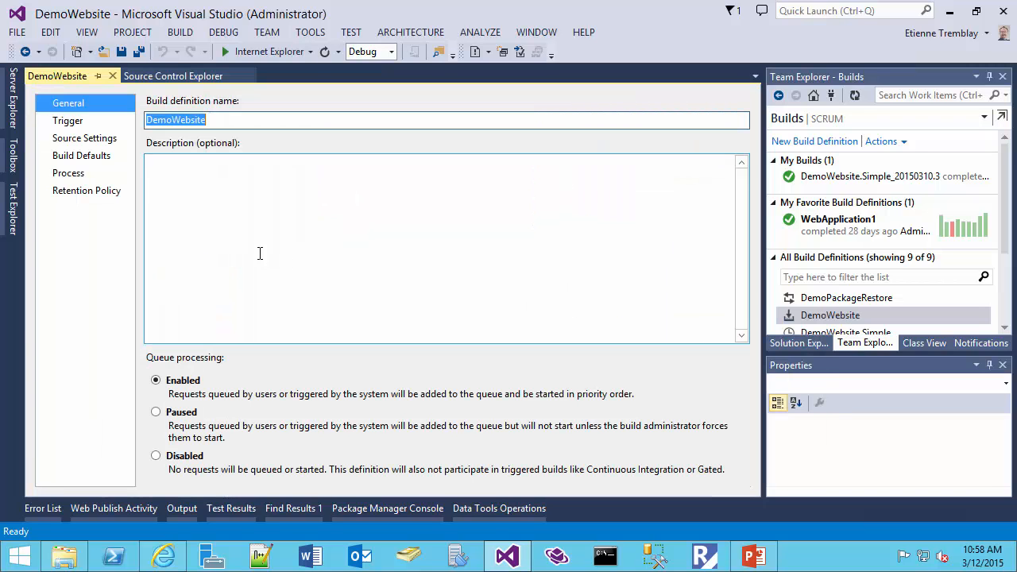
- Expand the advanced build settings in the definition's process parameters and examine the script paths and MSBuild arguments
{"action": "left_click", "coordinate": [79, 175]}
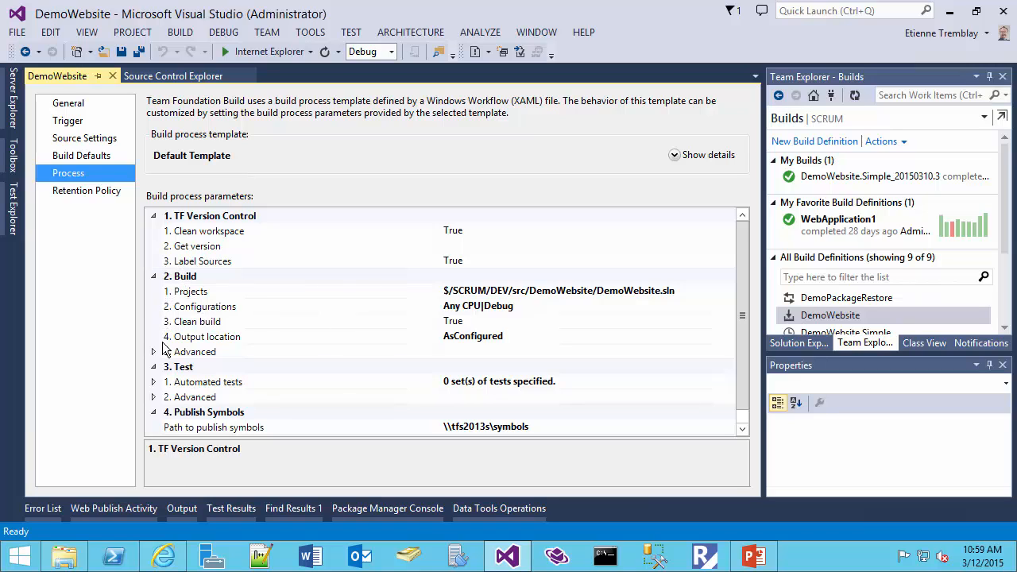
{"action": "left_click", "coordinate": [153, 352]}
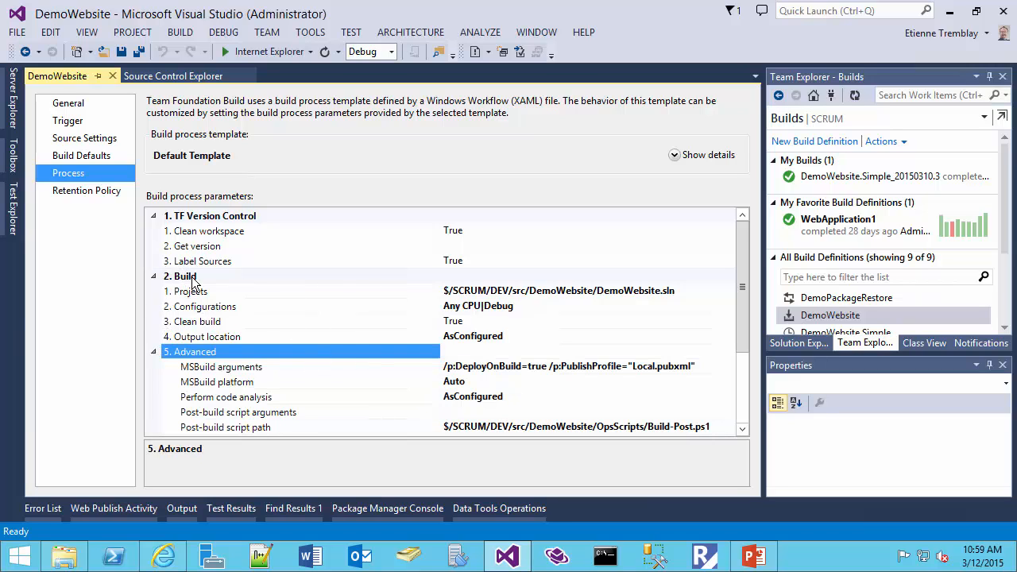
{"action": "left_click_drag", "start_coordinate": [743, 328], "coordinate": [750, 393]}
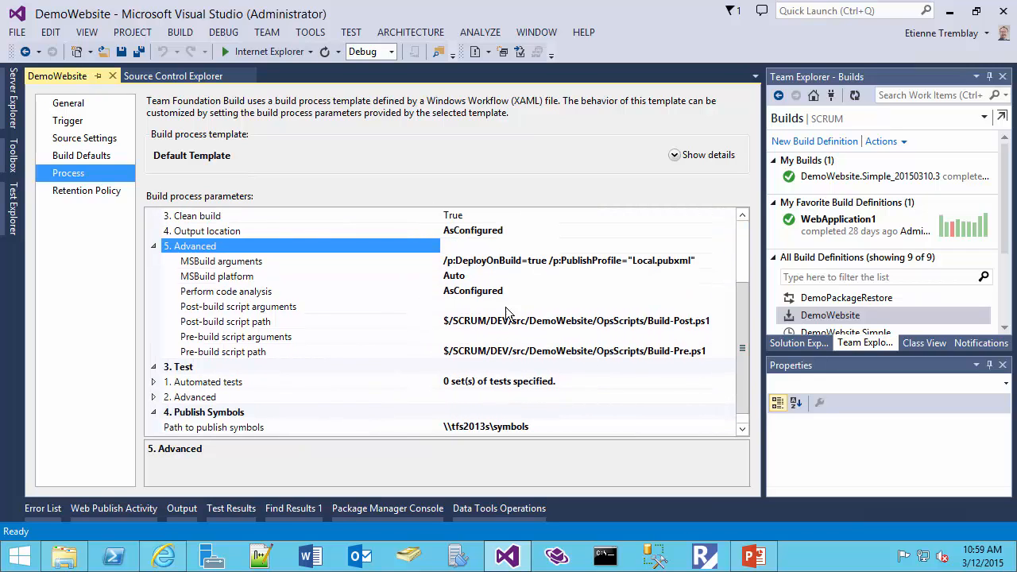
{"action": "left_click", "coordinate": [477, 262]}
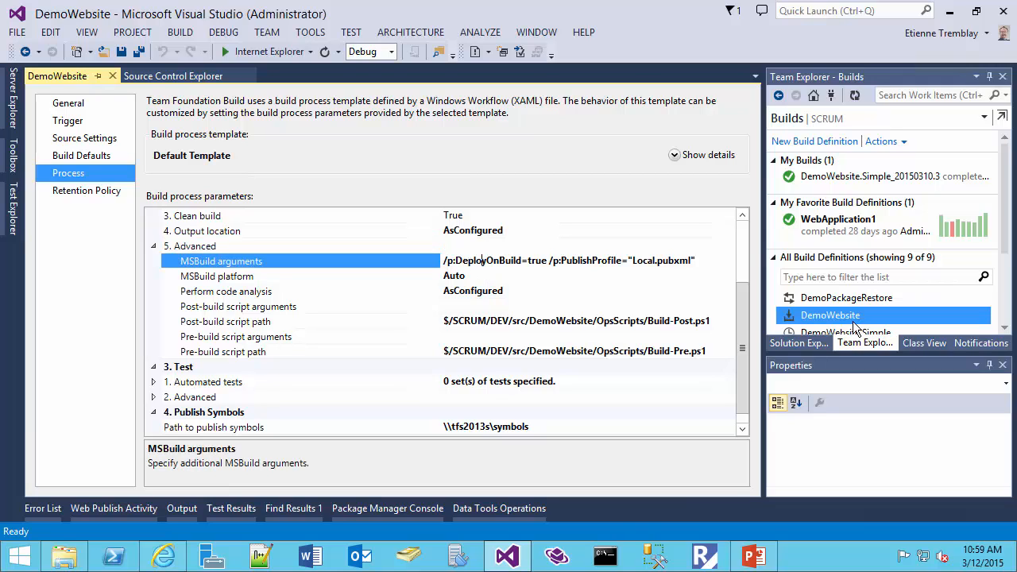
- Examine the choices available for the build's output location, keeping AsConfigured
{"action": "left_click_drag", "start_coordinate": [744, 317], "coordinate": [747, 299]}
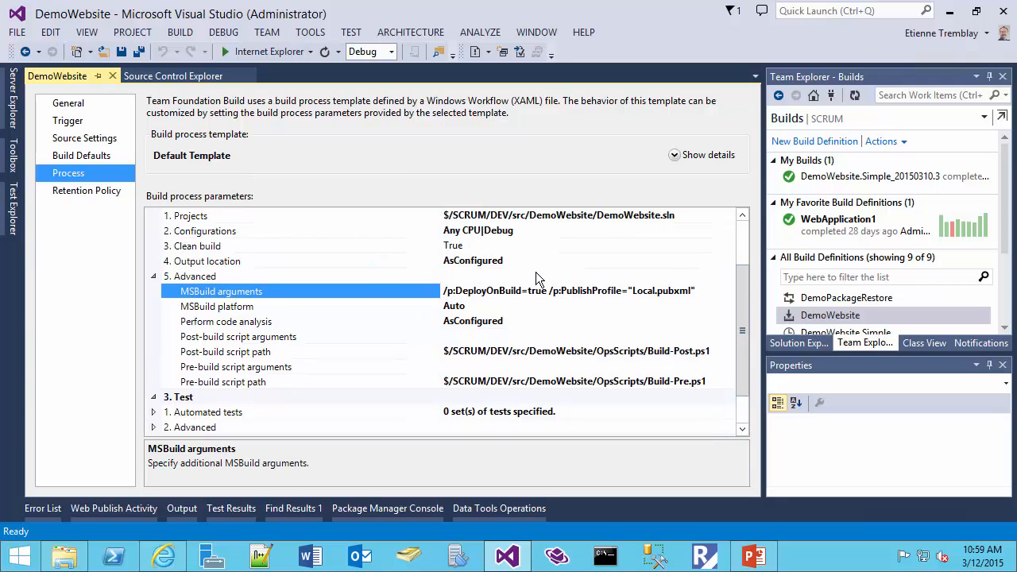
{"action": "left_click", "coordinate": [255, 265]}
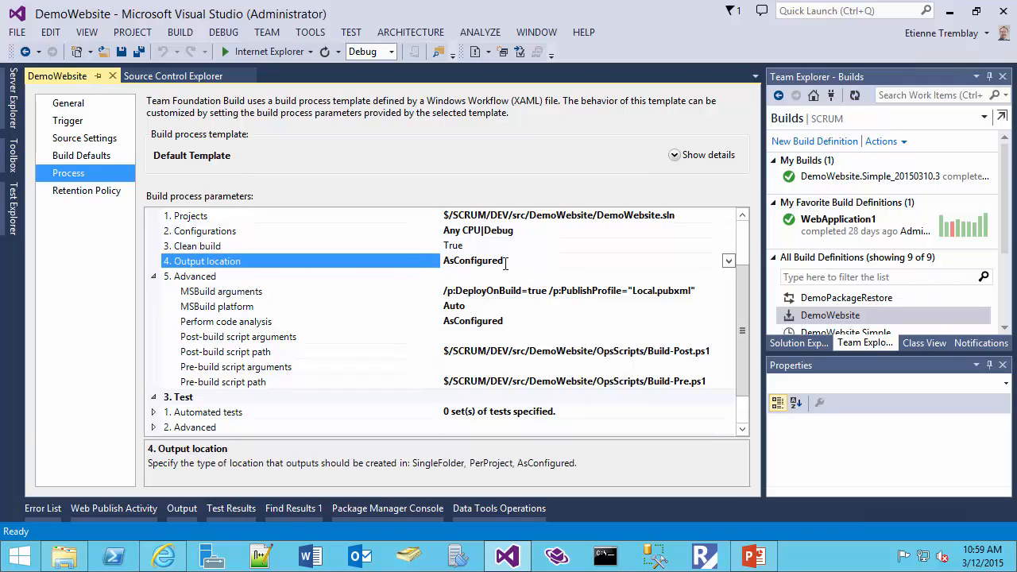
{"action": "left_click", "coordinate": [728, 262]}
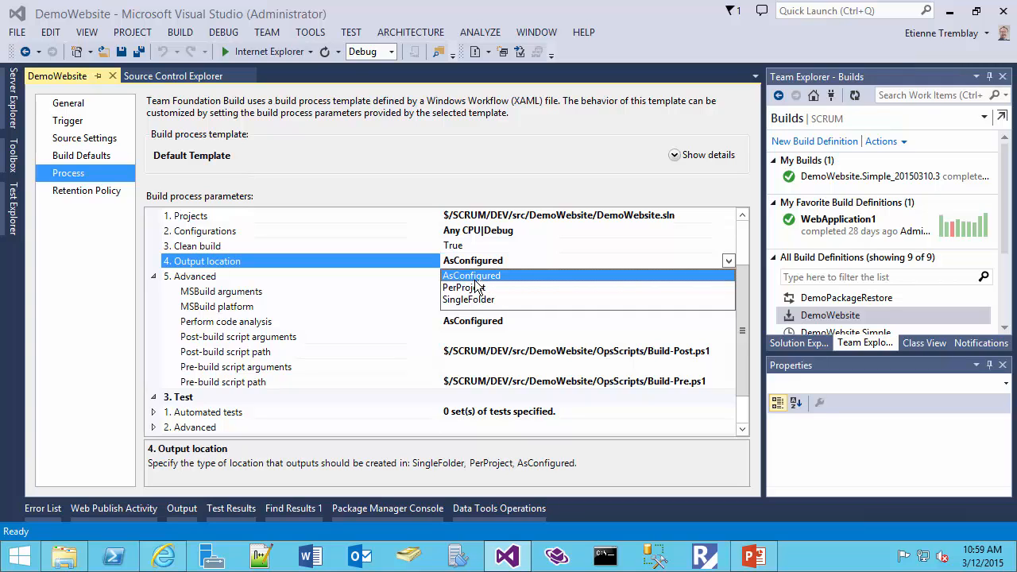
{"action": "left_click", "coordinate": [422, 261]}
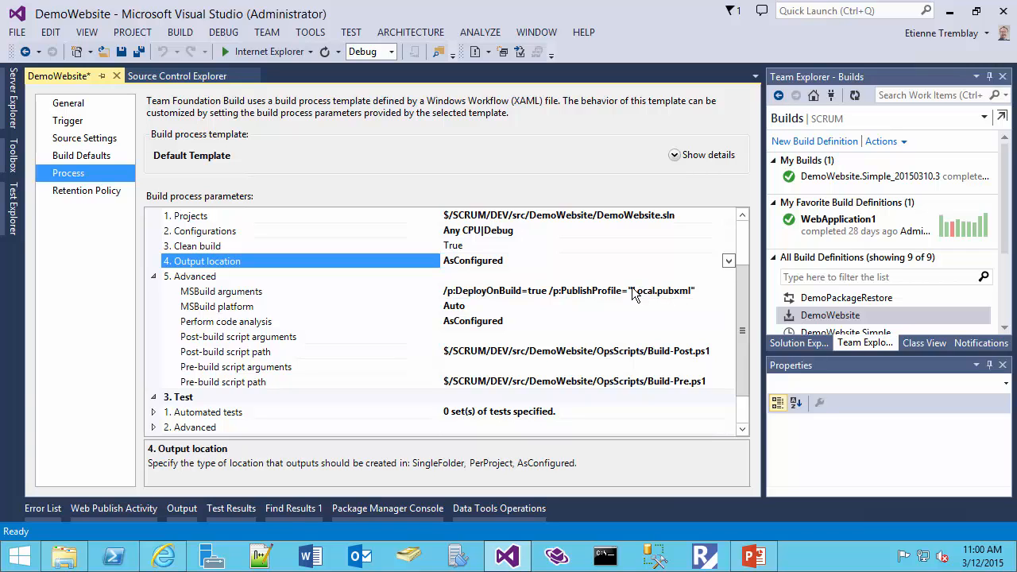
- Examine the Local profile's target location in the DemoWebsite project's Publish Web settings, and locate Local.pubxml under Properties > PublishProfiles
{"action": "left_click", "coordinate": [799, 343]}
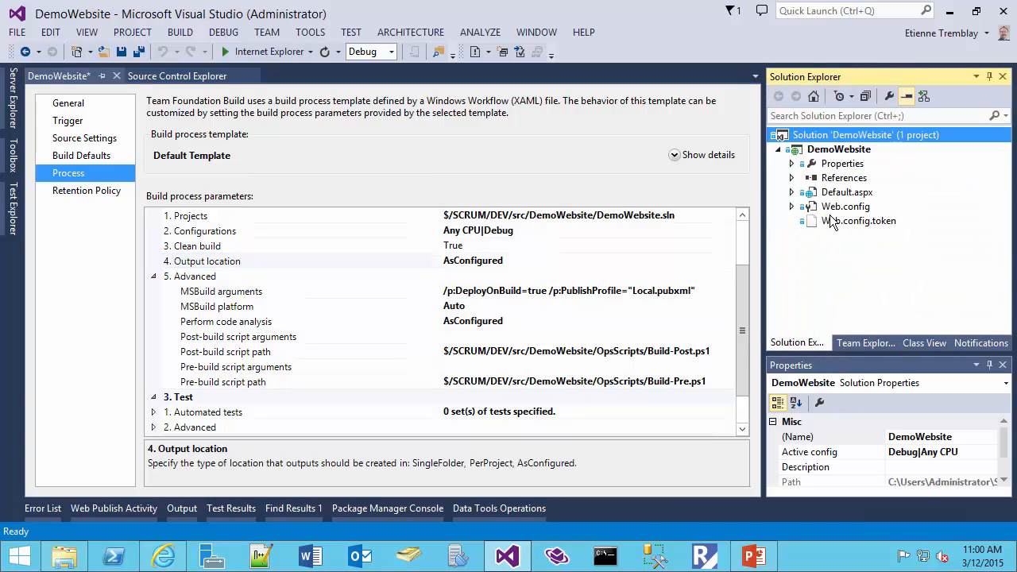
{"action": "left_click", "coordinate": [818, 150]}
{"action": "right_click", "coordinate": [819, 149]}
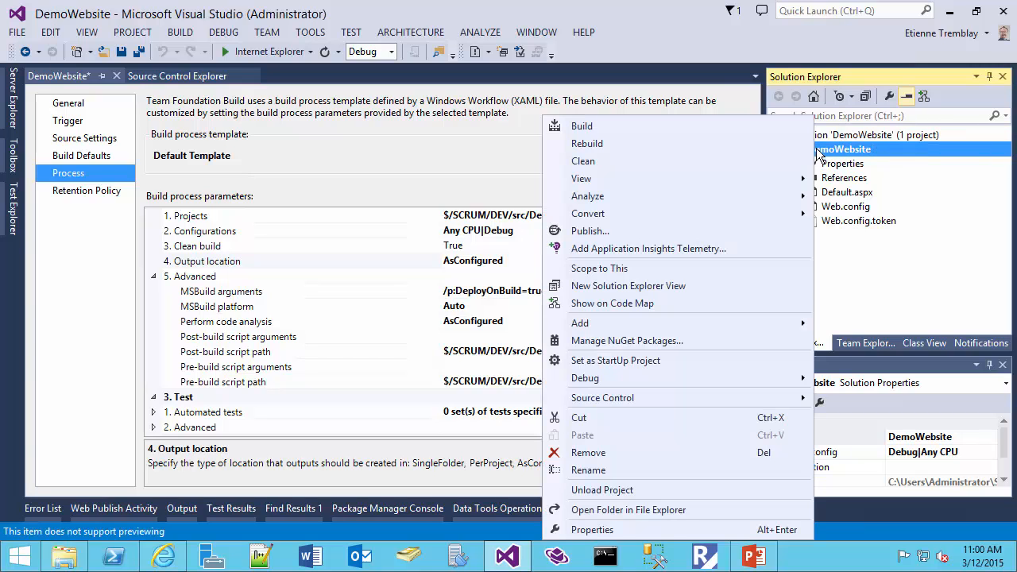
{"action": "left_click", "coordinate": [650, 232]}
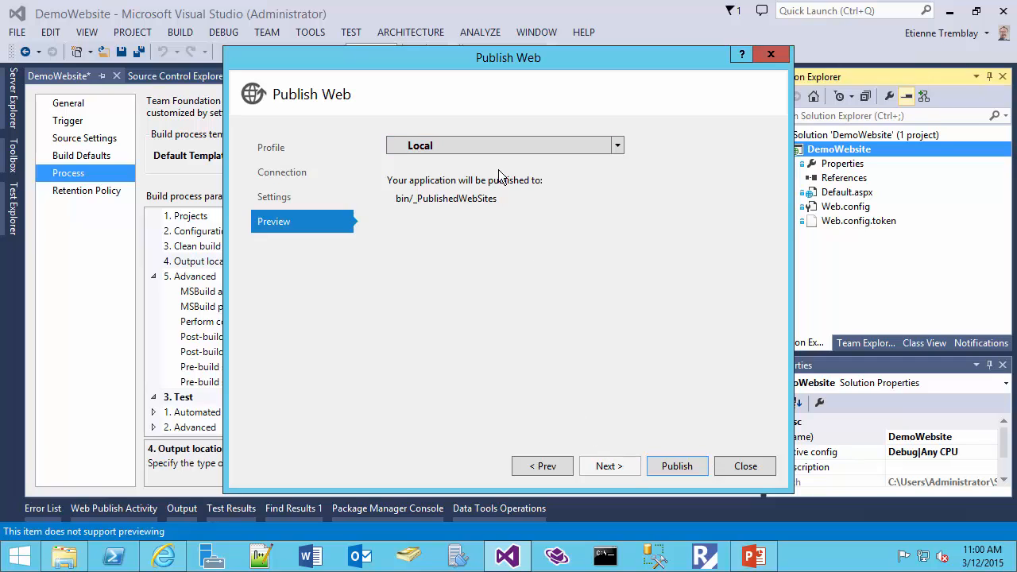
{"action": "left_click", "coordinate": [292, 172]}
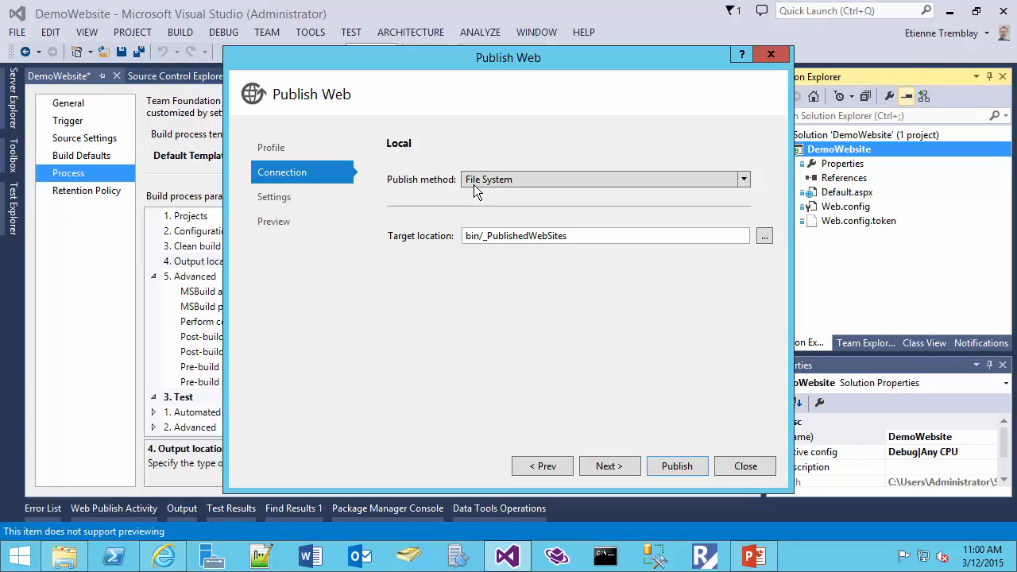
{"action": "left_click", "coordinate": [480, 241]}
{"action": "left_click_drag", "start_coordinate": [480, 238], "coordinate": [458, 241]}
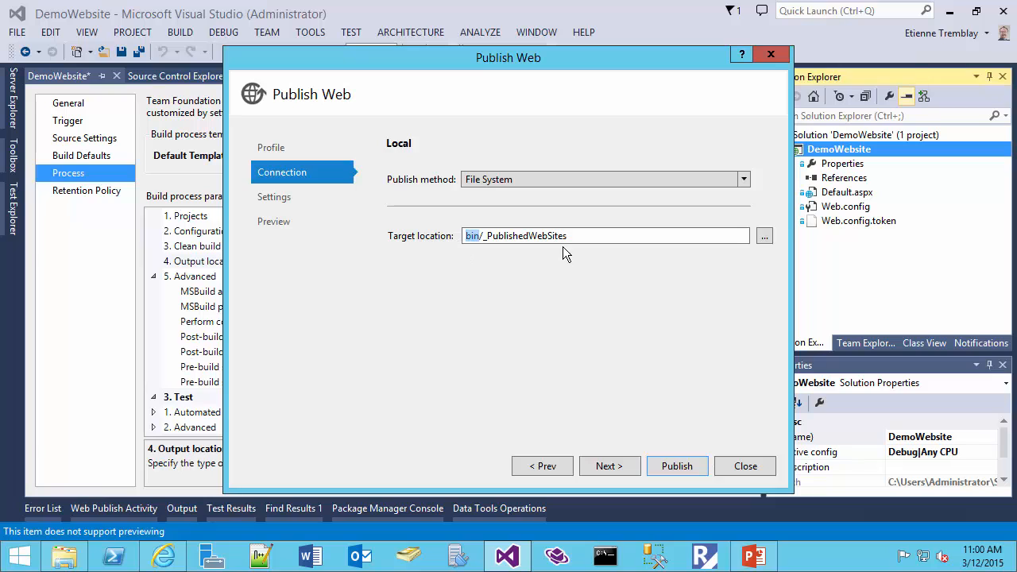
{"action": "left_click_drag", "start_coordinate": [575, 237], "coordinate": [443, 247]}
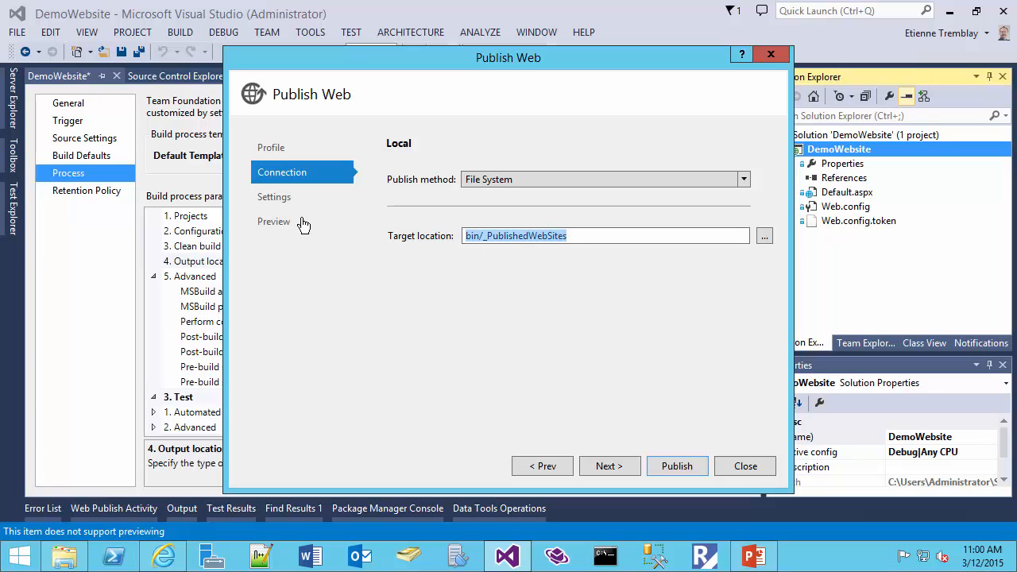
{"action": "left_click", "coordinate": [747, 466]}
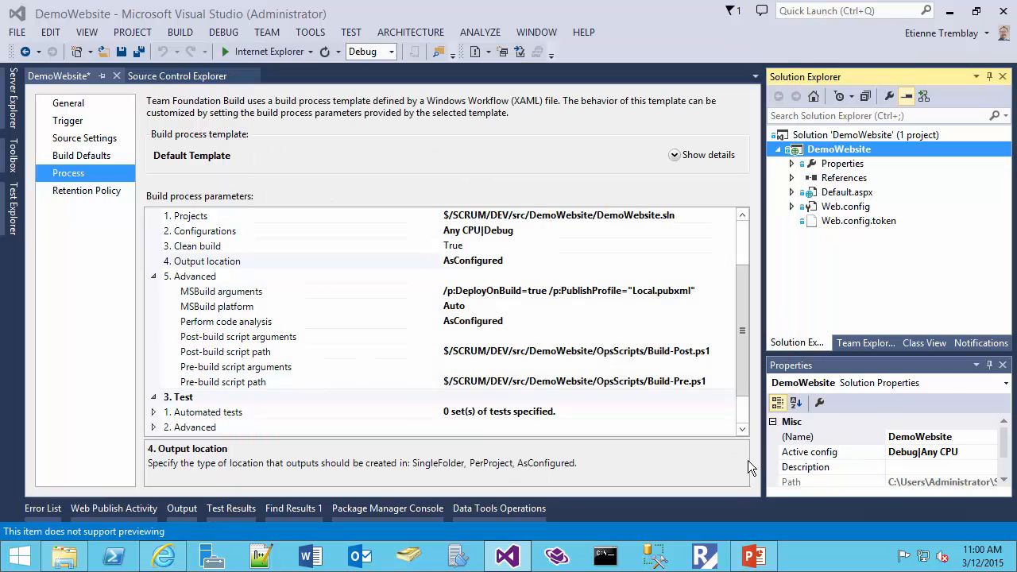
{"action": "left_click", "coordinate": [791, 164]}
{"action": "left_click", "coordinate": [805, 178]}
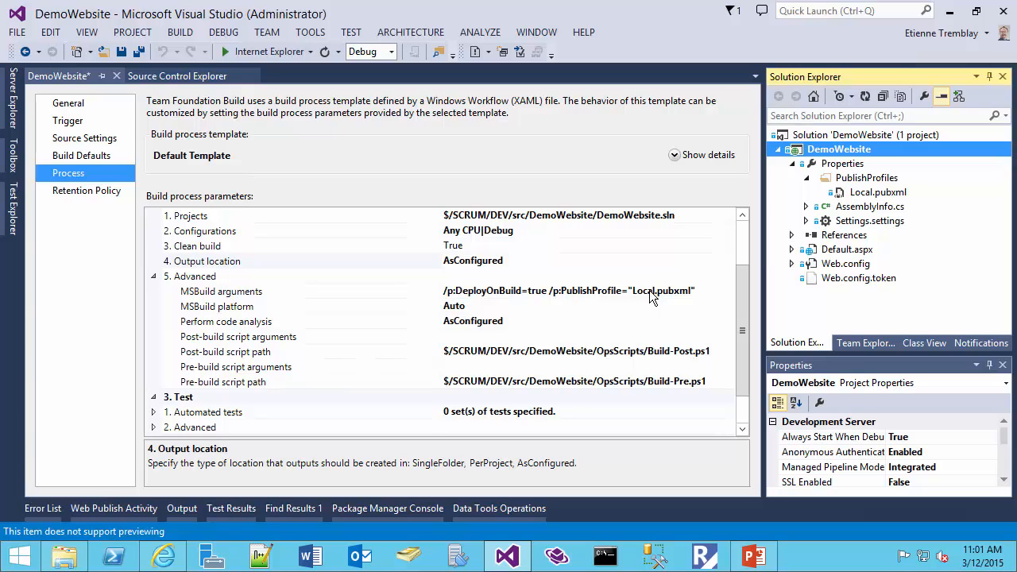
- Examine the pre-build and post-build script paths, including the OpsScripts folder from which the pre-build script is picked, without changing them
{"action": "left_click", "coordinate": [269, 356]}
{"action": "left_click", "coordinate": [268, 381]}
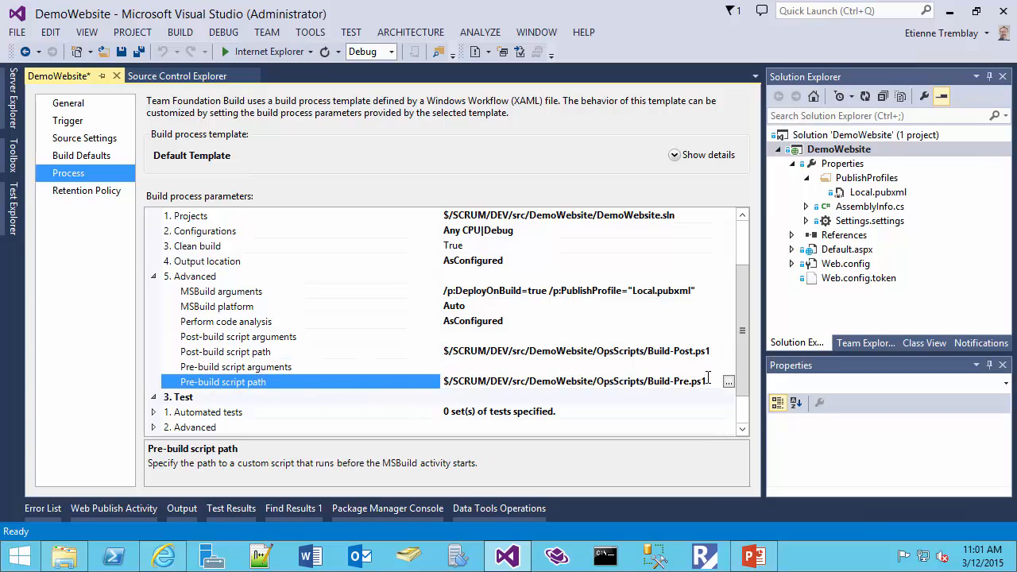
{"action": "left_click_drag", "start_coordinate": [699, 384], "coordinate": [419, 382]}
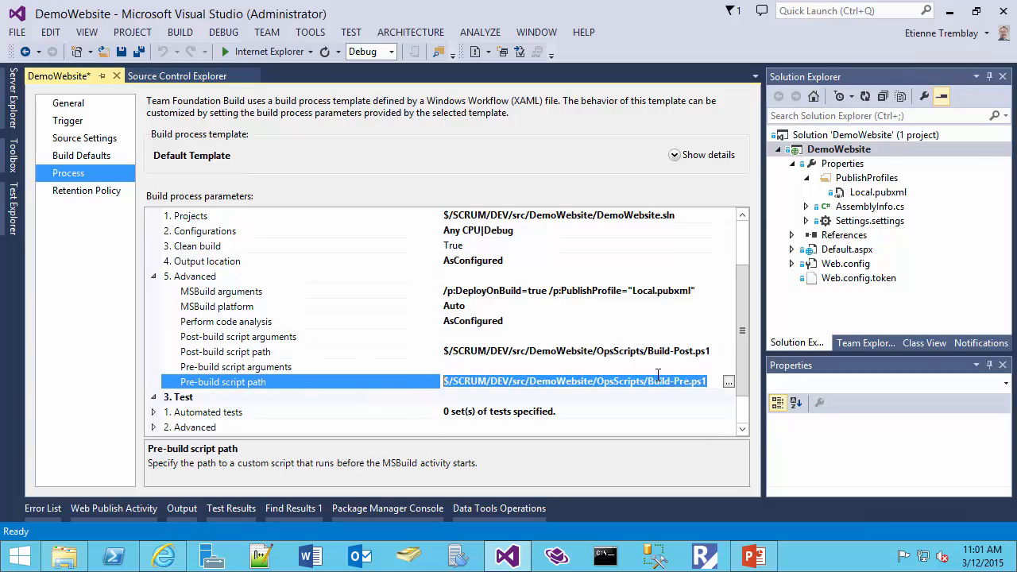
{"action": "left_click", "coordinate": [729, 382]}
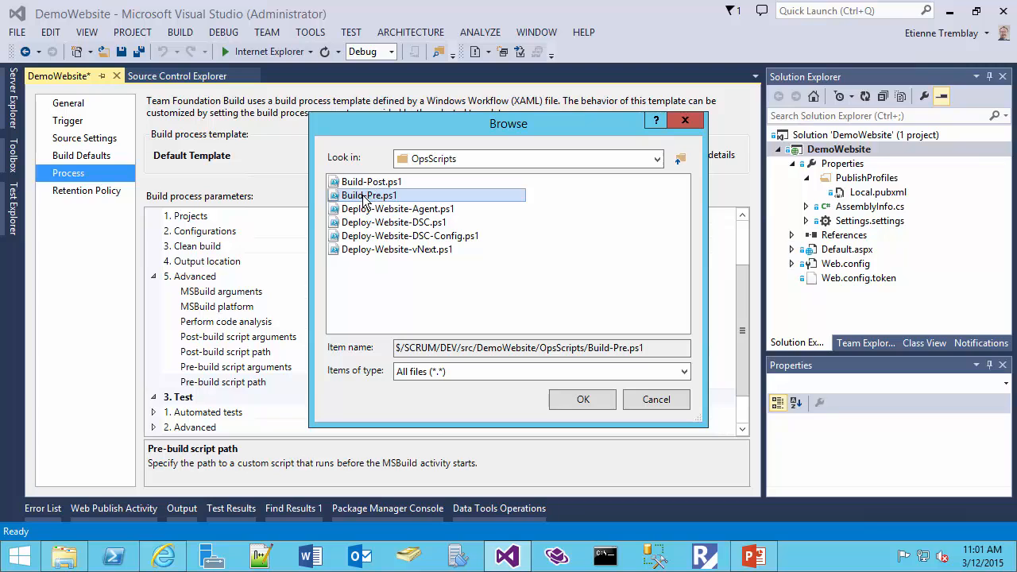
{"action": "left_click", "coordinate": [644, 399]}
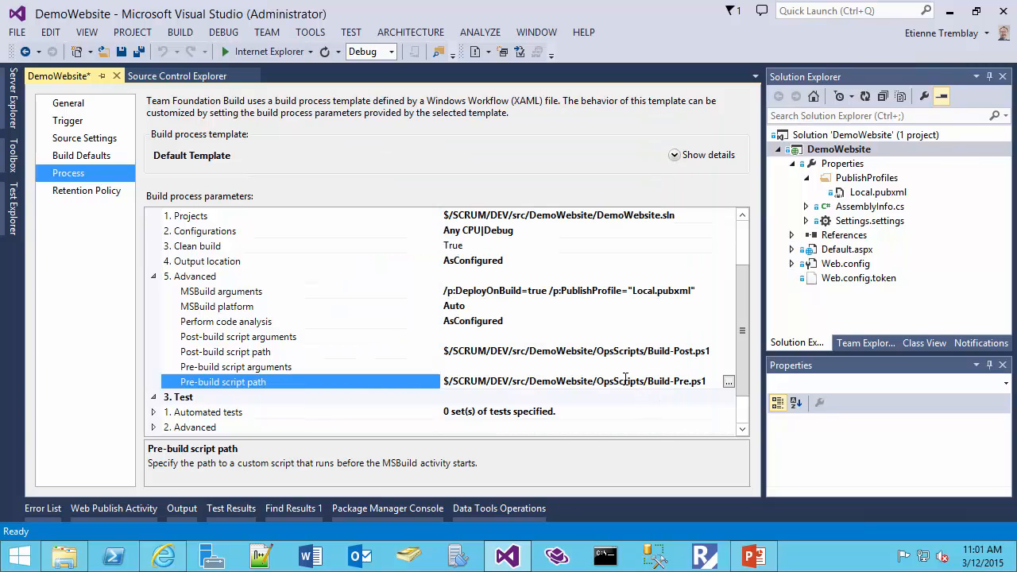
{"action": "left_click", "coordinate": [327, 352]}
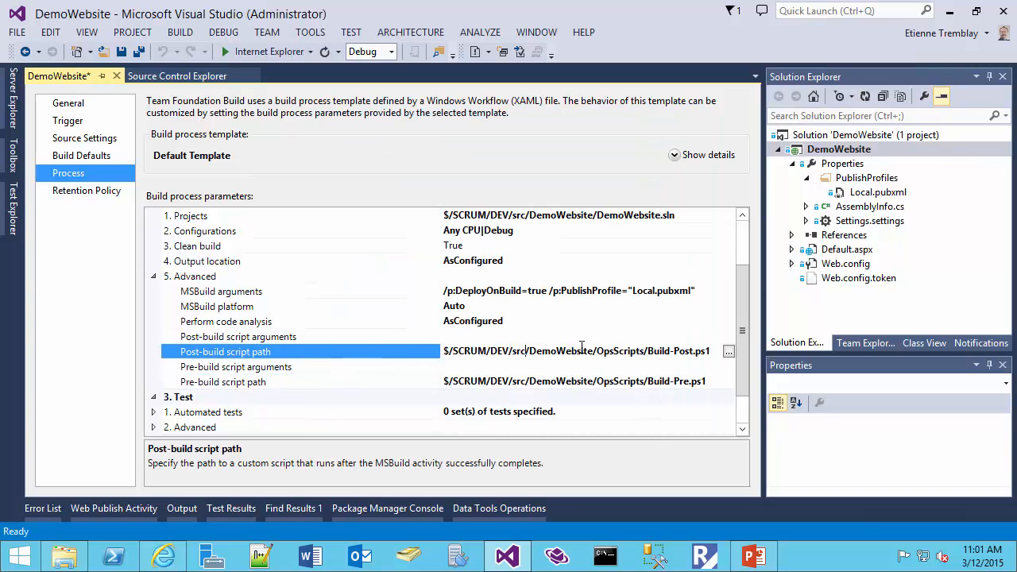
{"action": "left_click", "coordinate": [529, 352]}
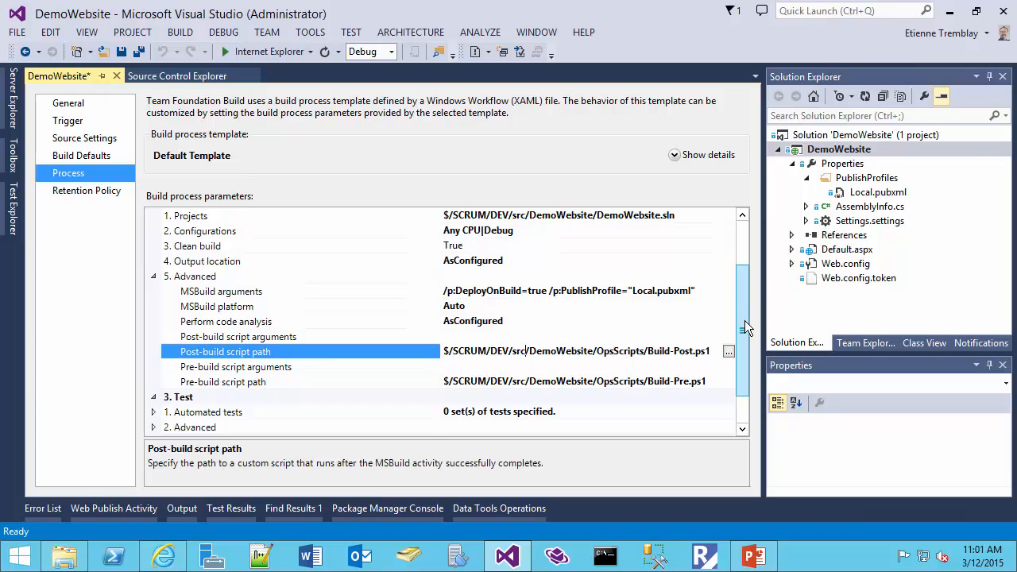
- Examine the automated tests setting in the Test section of the process parameters
{"action": "left_click_drag", "start_coordinate": [745, 320], "coordinate": [746, 384]}
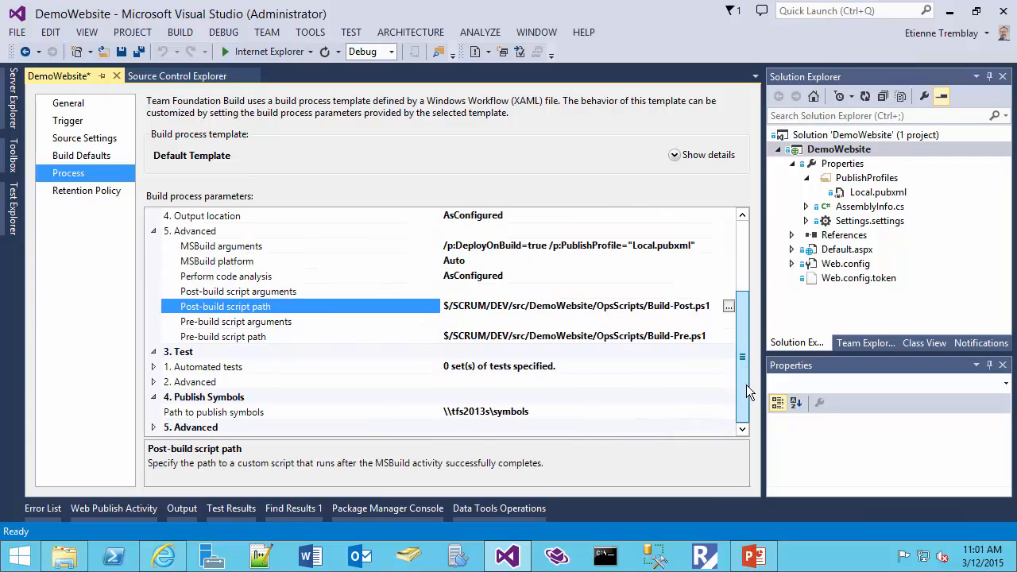
{"action": "left_click", "coordinate": [572, 368]}
{"action": "left_click_drag", "start_coordinate": [561, 366], "coordinate": [429, 370]}
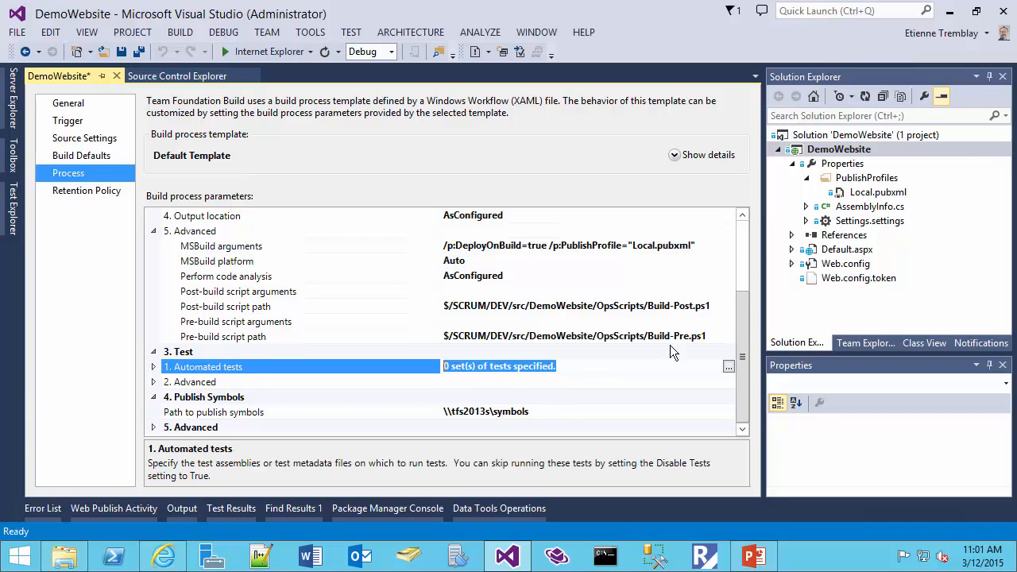
- Expand the process parameters' last Advanced section and examine the build number's format string and preview in the BuildNumber Format Editor
{"action": "left_click", "coordinate": [155, 428]}
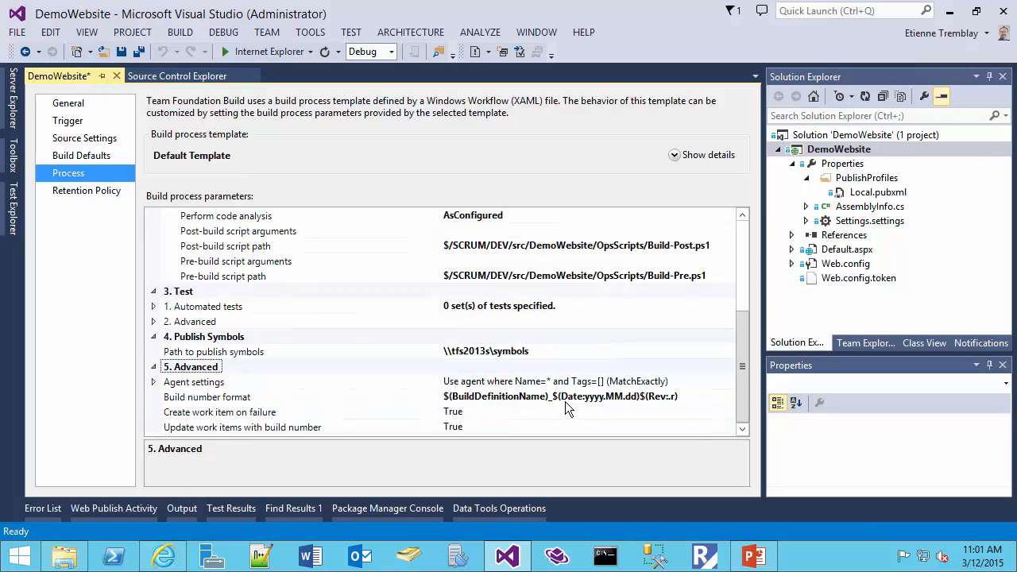
{"action": "left_click", "coordinate": [715, 399]}
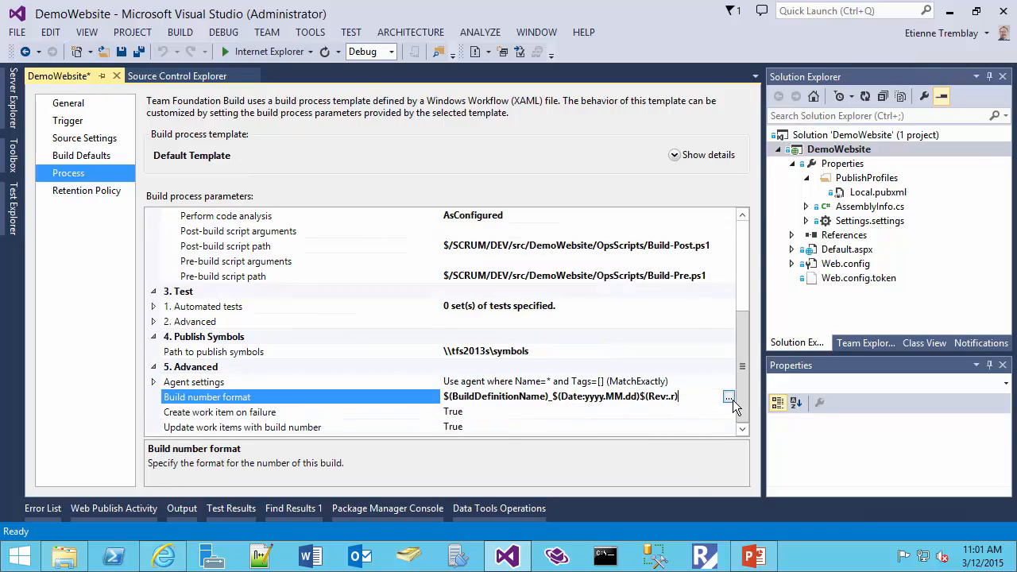
{"action": "left_click", "coordinate": [735, 397]}
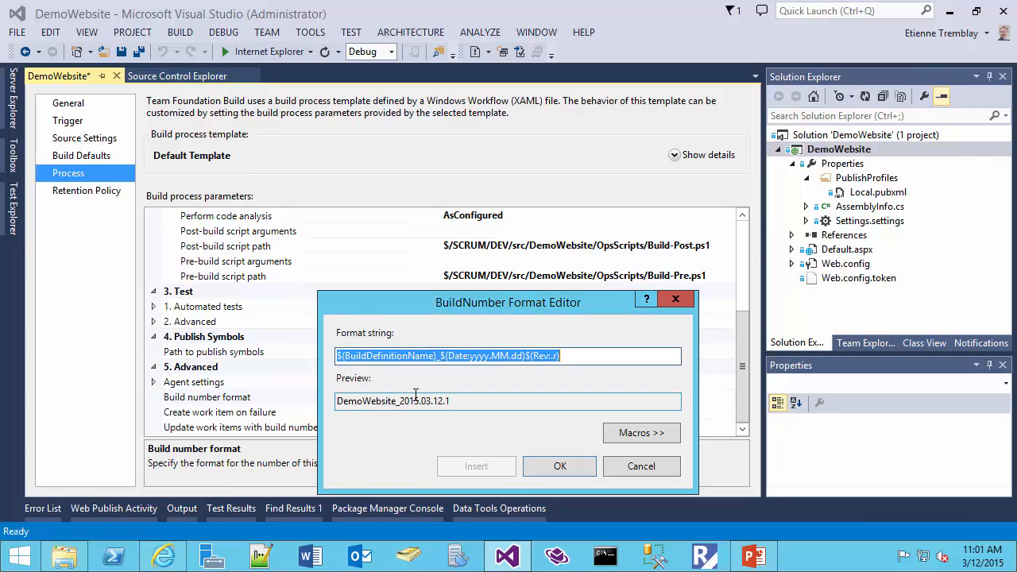
{"action": "left_click", "coordinate": [450, 360]}
{"action": "left_click_drag", "start_coordinate": [561, 356], "coordinate": [315, 357]}
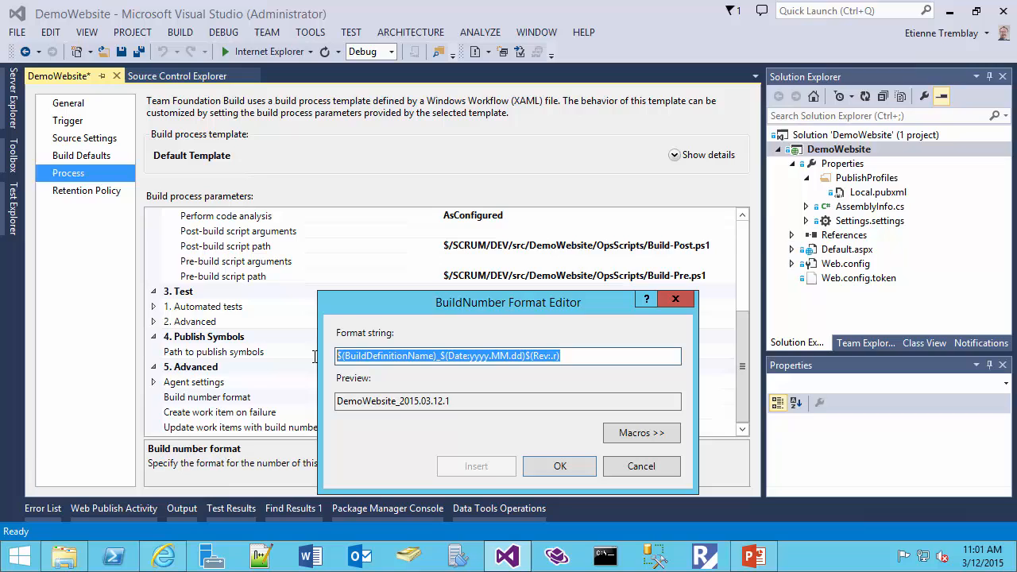
{"action": "left_click", "coordinate": [488, 360]}
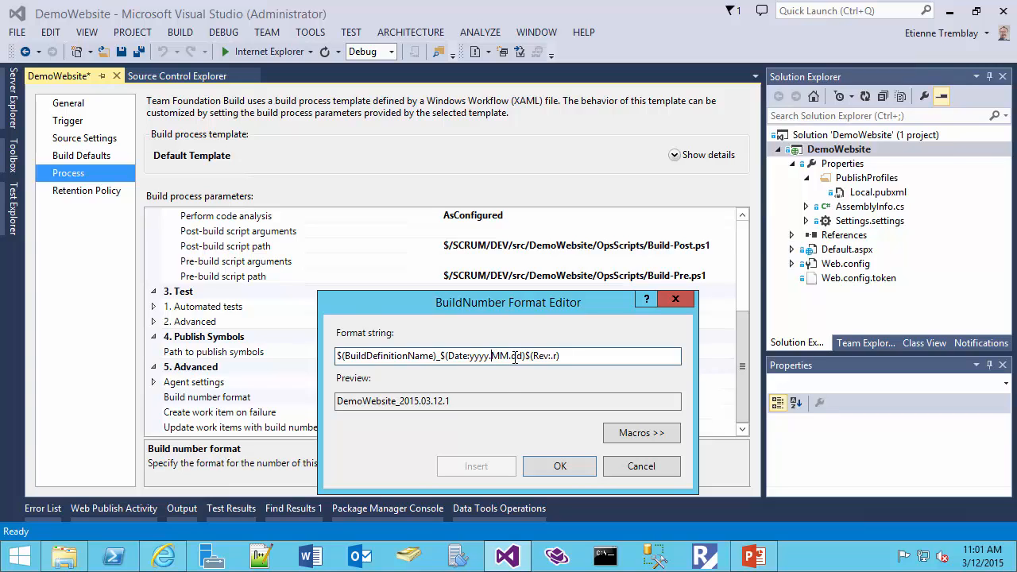
{"action": "left_click_drag", "start_coordinate": [398, 401], "coordinate": [536, 423]}
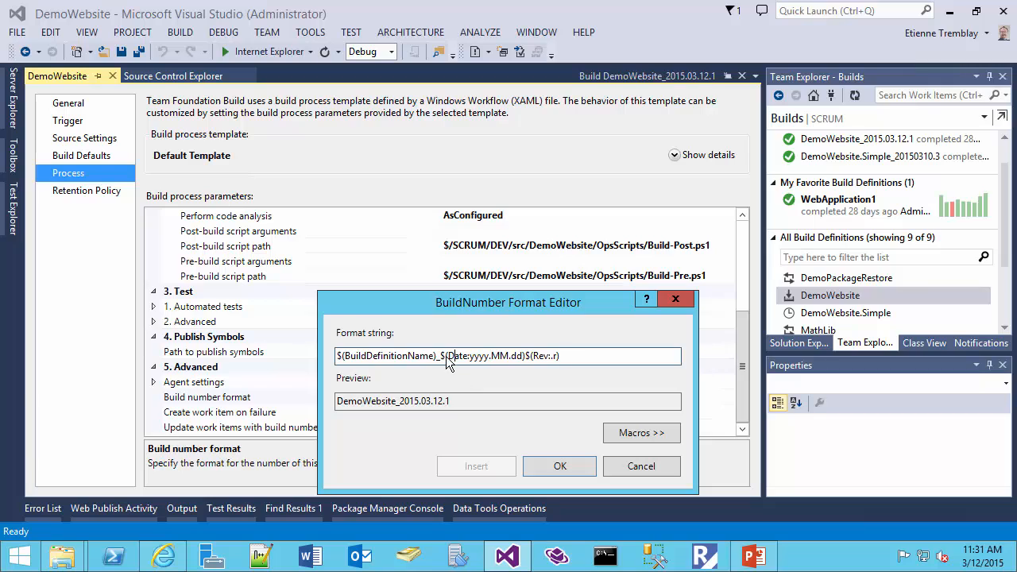
- Replace the date and revision tokens in the build number format string with the fixed version 1.1.1.2 and check the preview
{"action": "left_click_drag", "start_coordinate": [442, 356], "coordinate": [575, 369]}
{"action": "key", "text": "ctrl+c"}
{"action": "key", "text": "Delete"}
{"action": "type", "text": "1."}
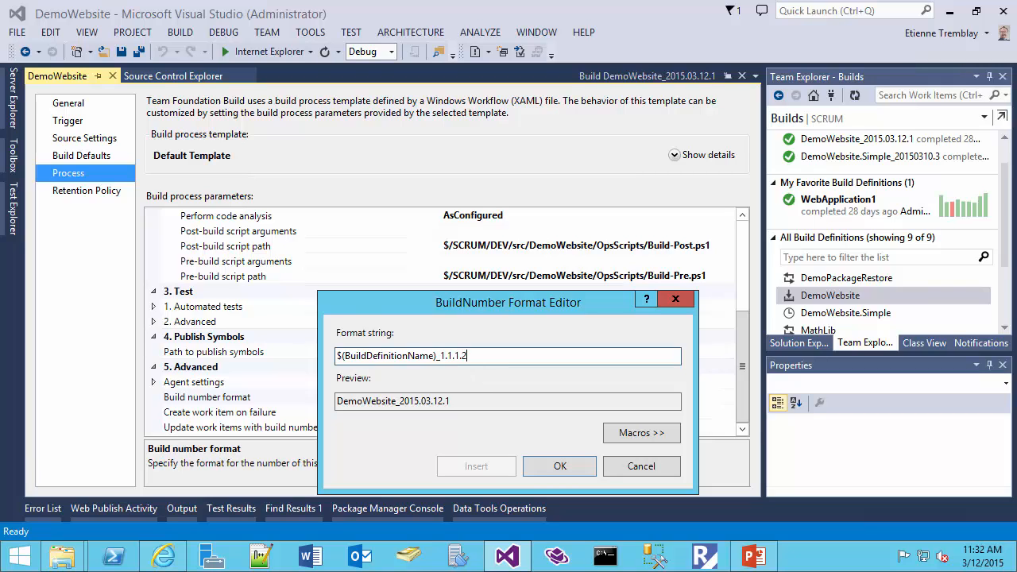
{"action": "left_click_drag", "start_coordinate": [428, 403], "coordinate": [399, 403]}
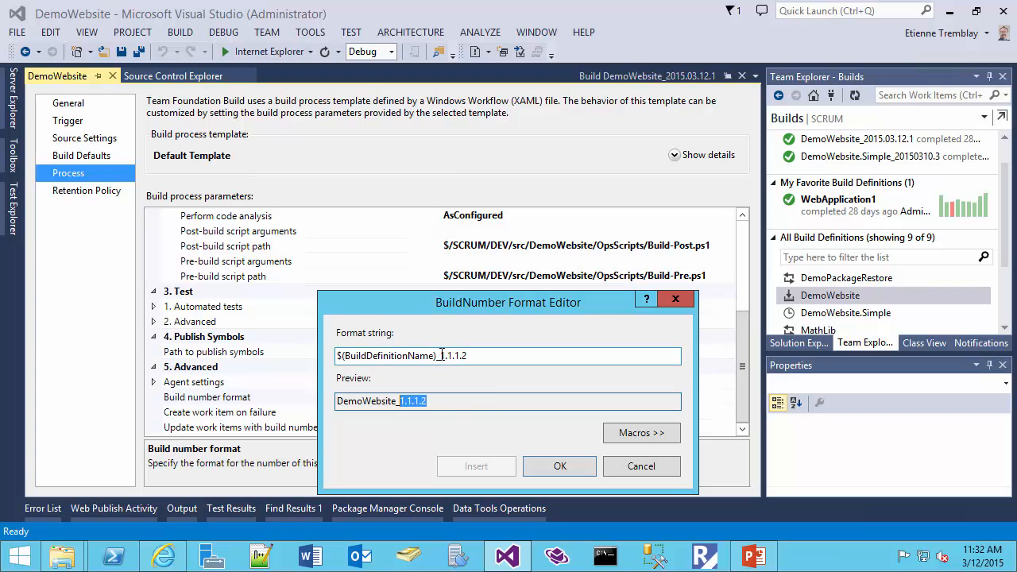
- Replace the fixed version's final .2 with the $(Rev:.rr) macro, giving $(BuildDefinitionName)_1.1.1$(Rev:.rr), and check the preview
{"action": "left_click", "coordinate": [469, 356]}
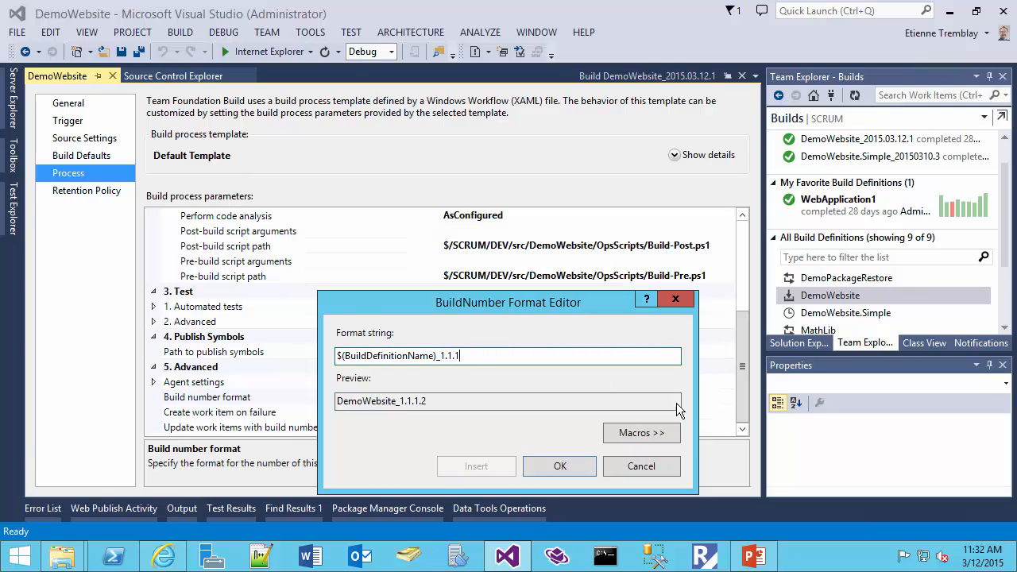
{"action": "left_click", "coordinate": [656, 437]}
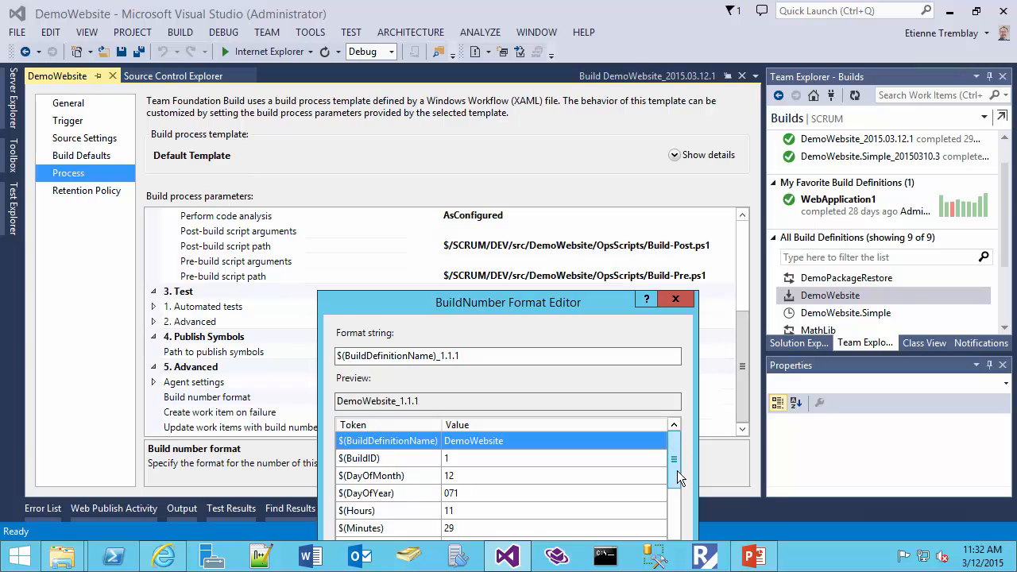
{"action": "left_click_drag", "start_coordinate": [677, 471], "coordinate": [675, 518]}
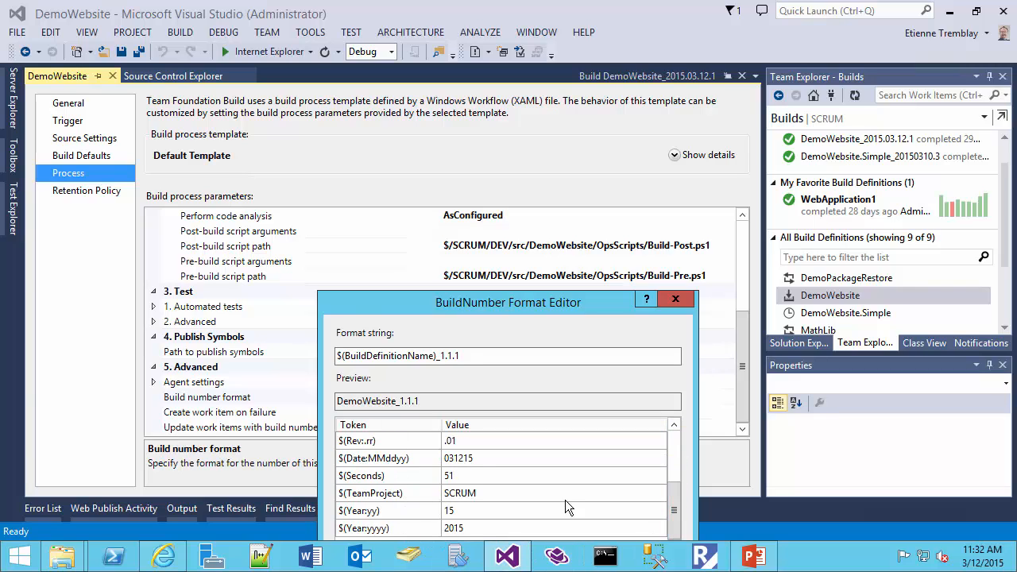
{"action": "double_click", "coordinate": [400, 439]}
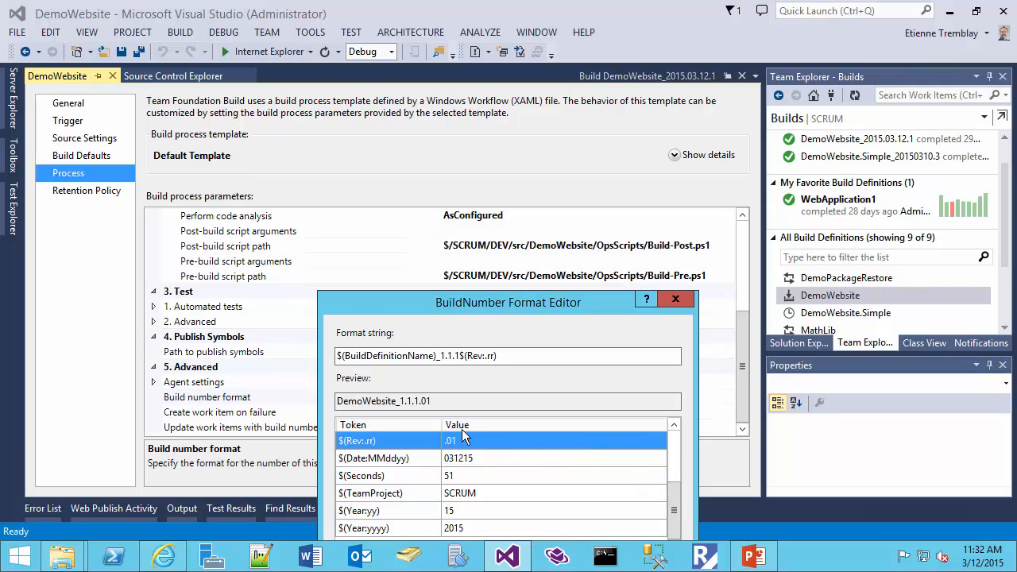
{"action": "left_click_drag", "start_coordinate": [431, 401], "coordinate": [403, 402]}
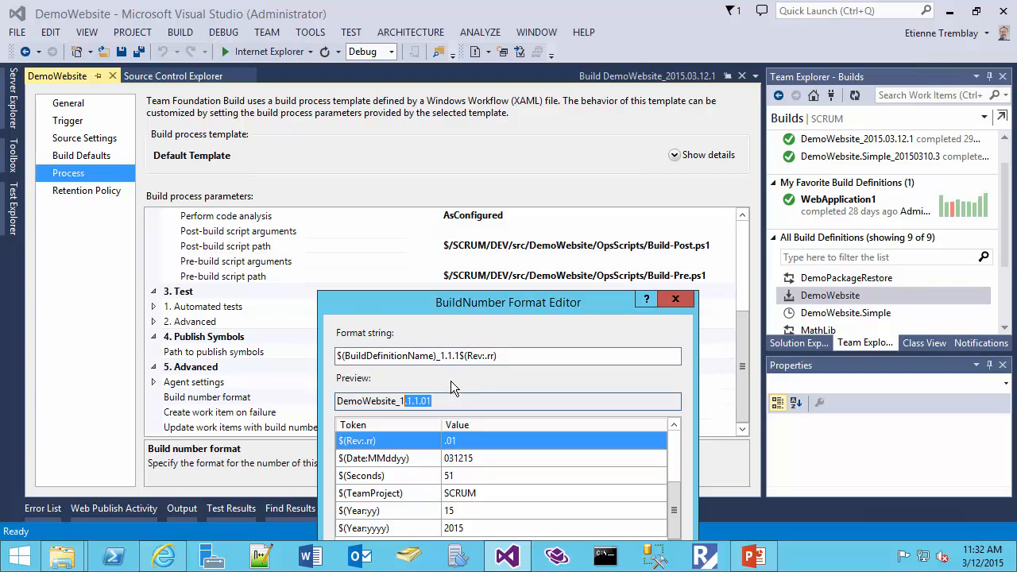
- Restore the build number format to $(BuildDefinitionName)_$(Date:yyyy.MM.dd)$(Rev:.r) and close the format editor
{"action": "left_click", "coordinate": [440, 357]}
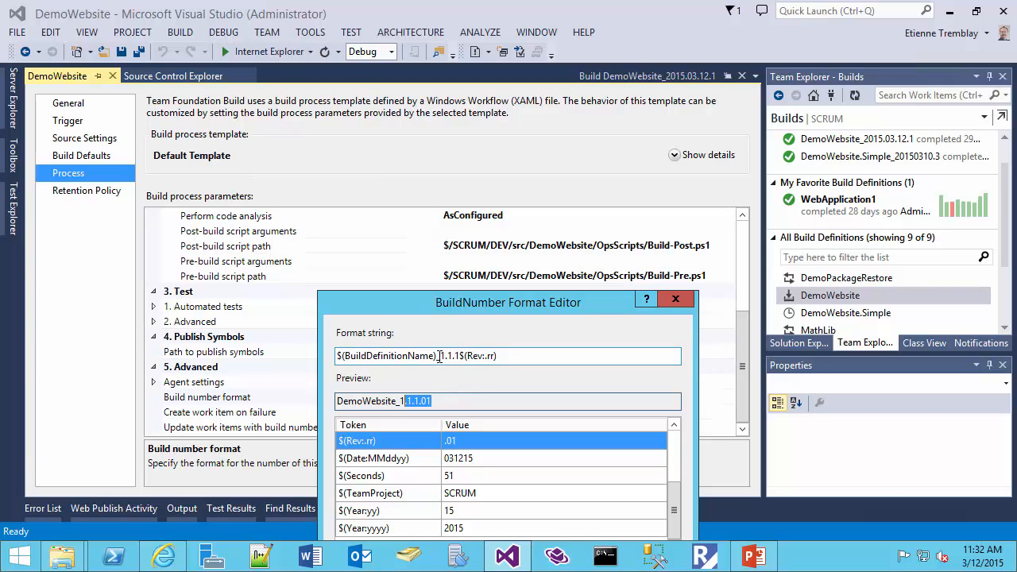
{"action": "left_click_drag", "start_coordinate": [441, 355], "coordinate": [530, 355]}
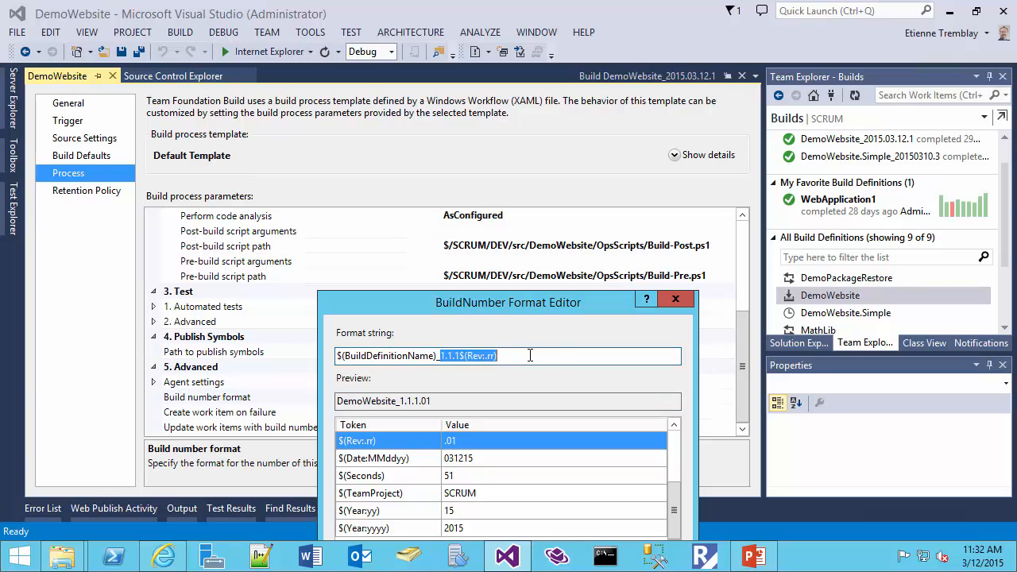
{"action": "key", "text": "ctrl+v"}
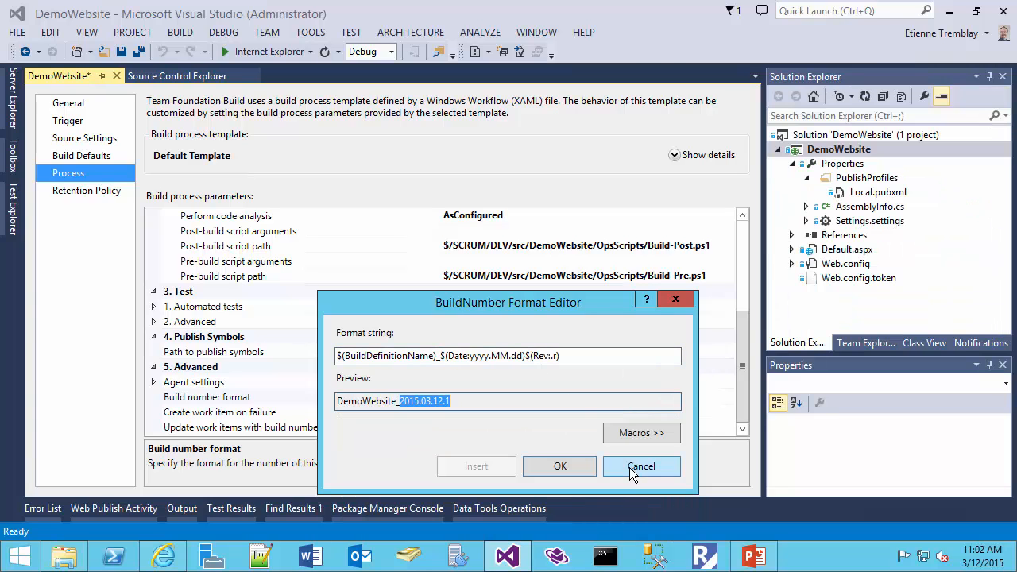
{"action": "left_click", "coordinate": [561, 467]}
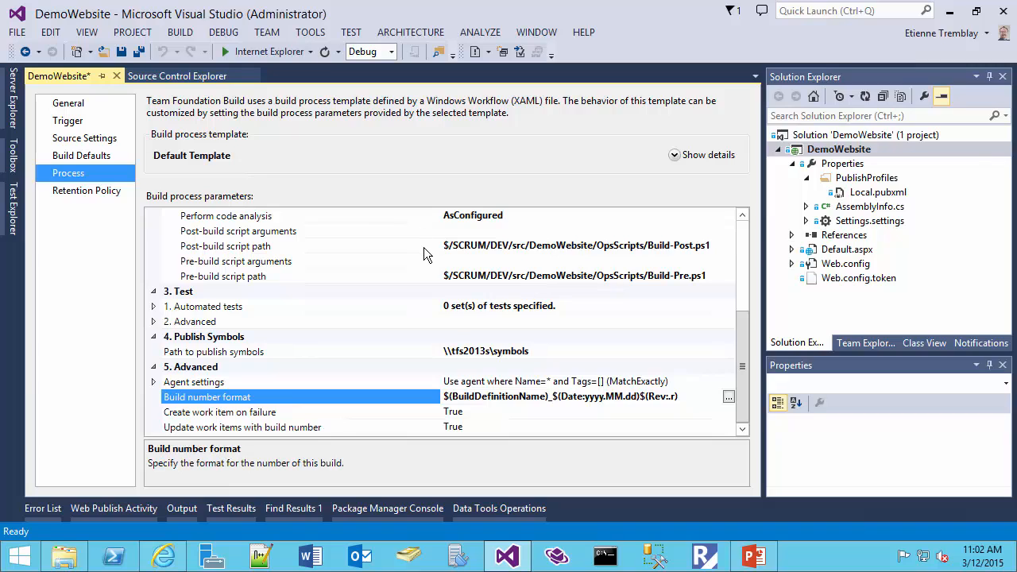
- Queue a new build of the DemoWebsite definition from the latest sources with normal priority, saving the definition's pending changes
{"action": "left_click", "coordinate": [862, 346]}
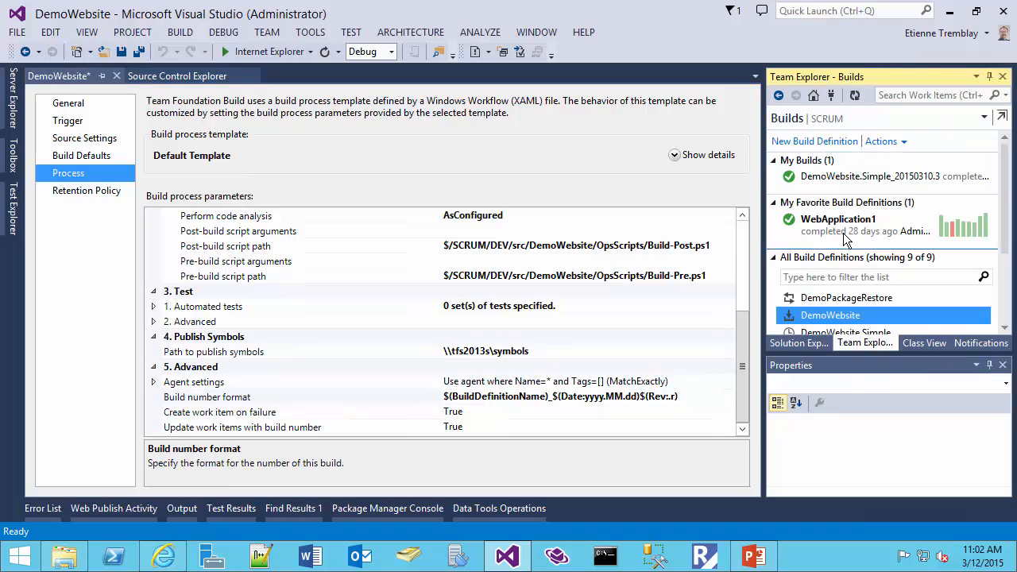
{"action": "right_click", "coordinate": [825, 318]}
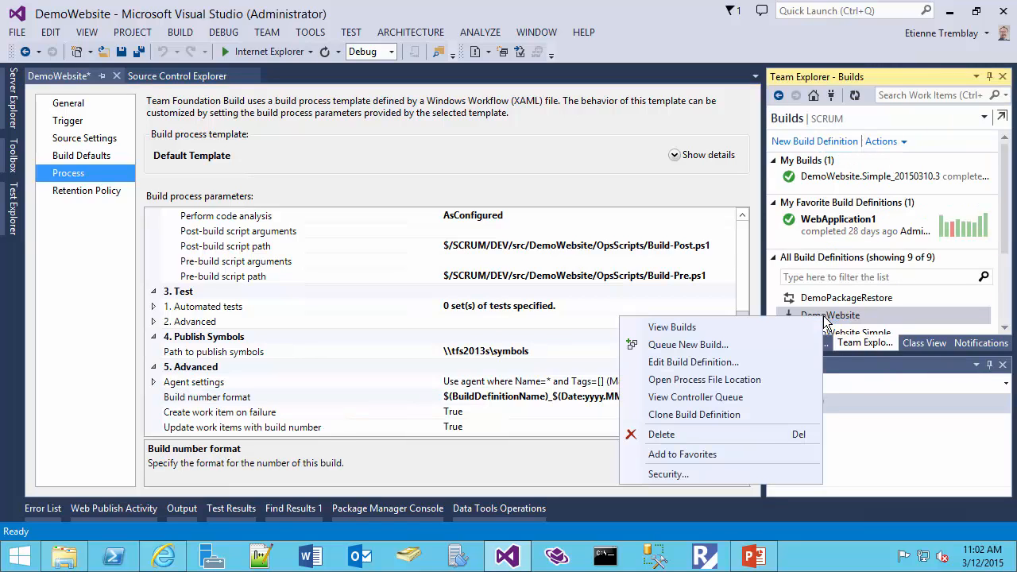
{"action": "left_click", "coordinate": [755, 348]}
{"action": "left_click", "coordinate": [510, 371]}
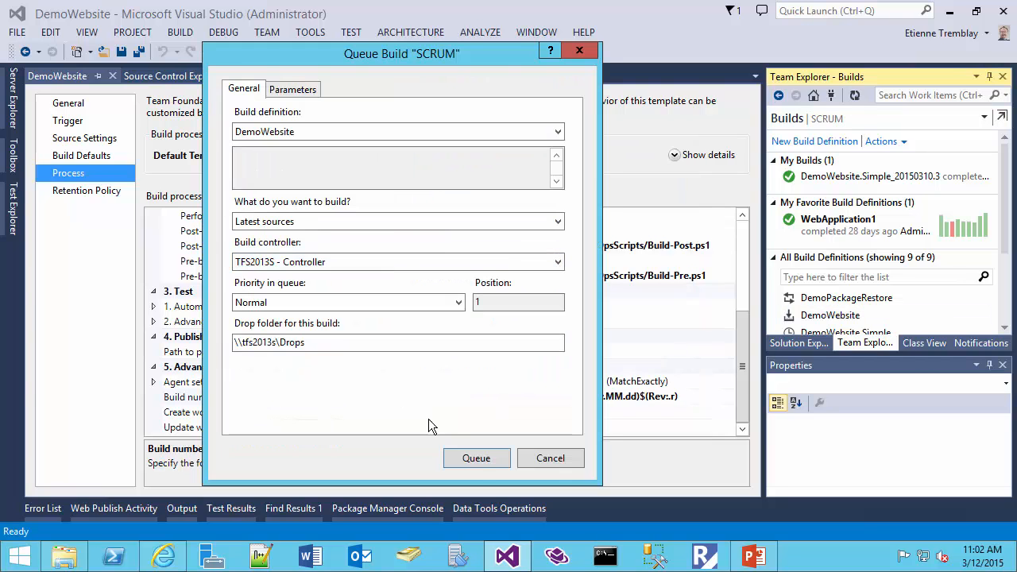
{"action": "left_click", "coordinate": [475, 458]}
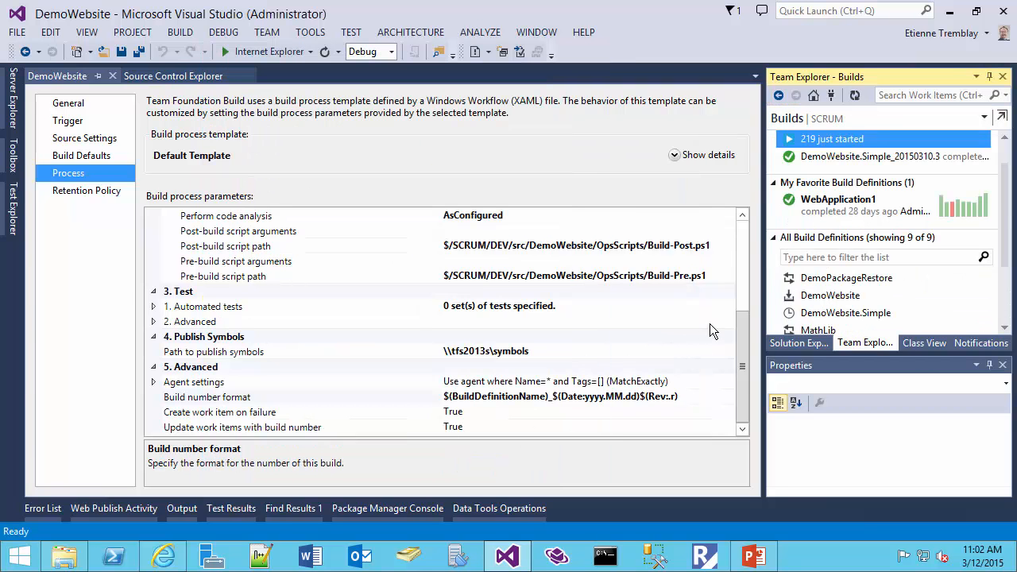
- Open the newly queued build's report and its drop folder, and look through the deployment scripts in the opsscripts folder
{"action": "double_click", "coordinate": [819, 143]}
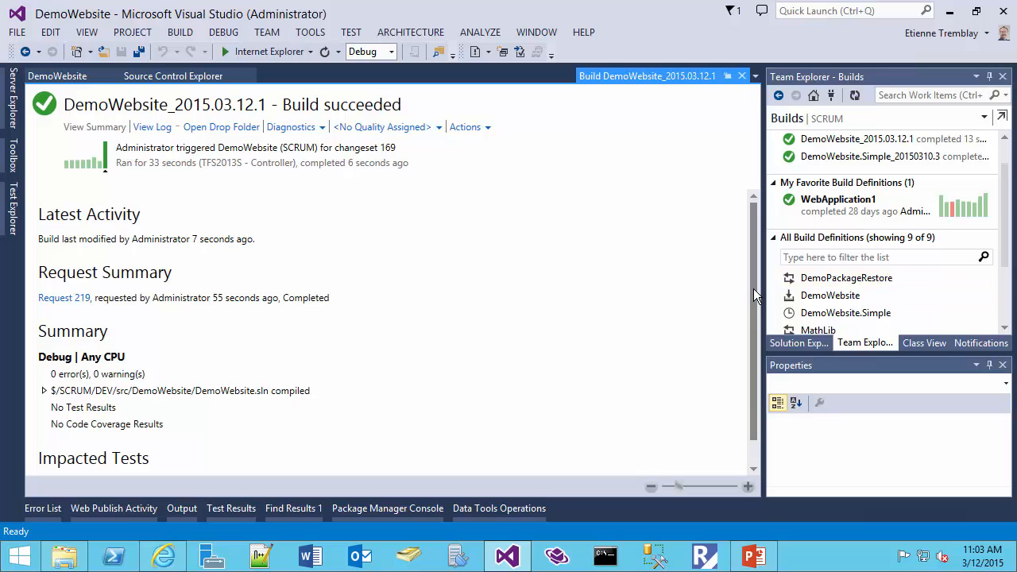
{"action": "left_click", "coordinate": [231, 129]}
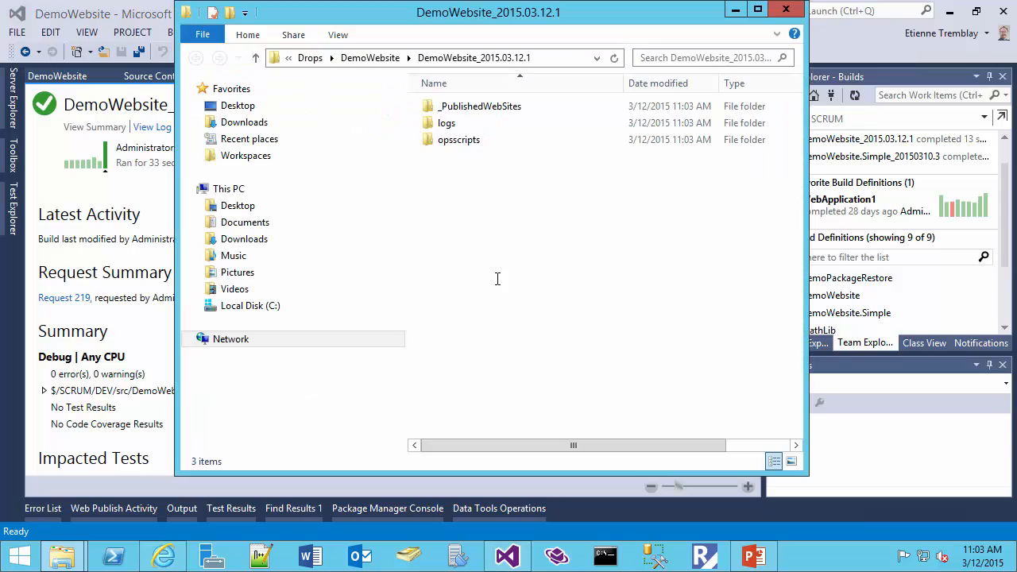
{"action": "left_click", "coordinate": [455, 144]}
{"action": "double_click", "coordinate": [457, 141]}
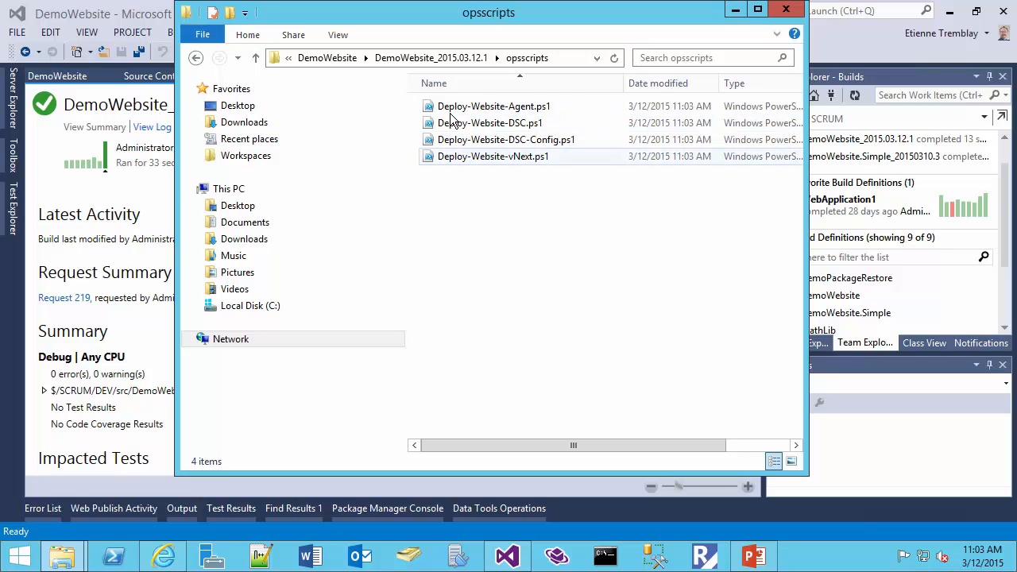
{"action": "left_click", "coordinate": [196, 58]}
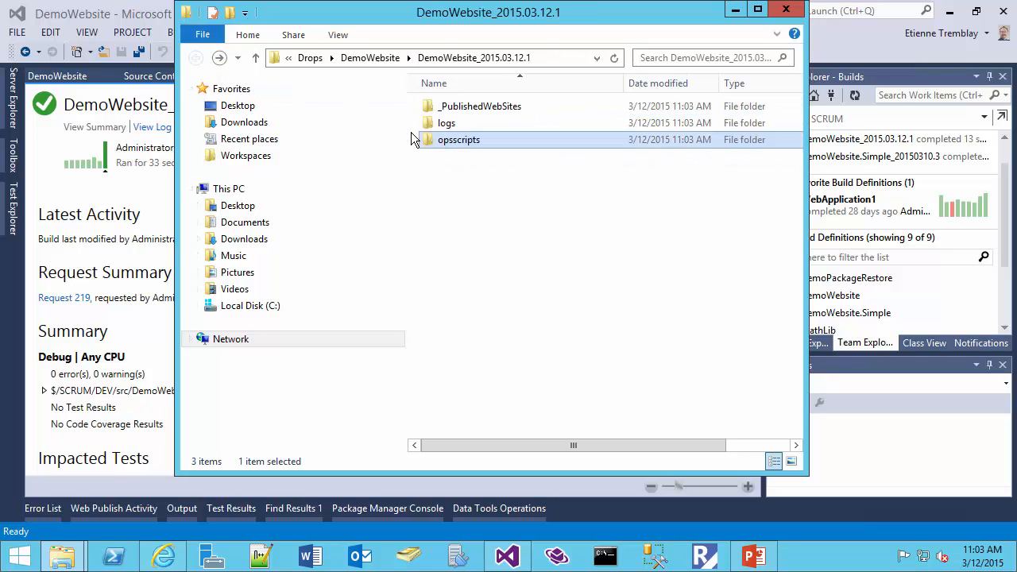
- Examine the file version in the details of DemoWebsite.dll in the drop's _PublishedWebSites\bin folder and return to the build report
{"action": "double_click", "coordinate": [453, 110]}
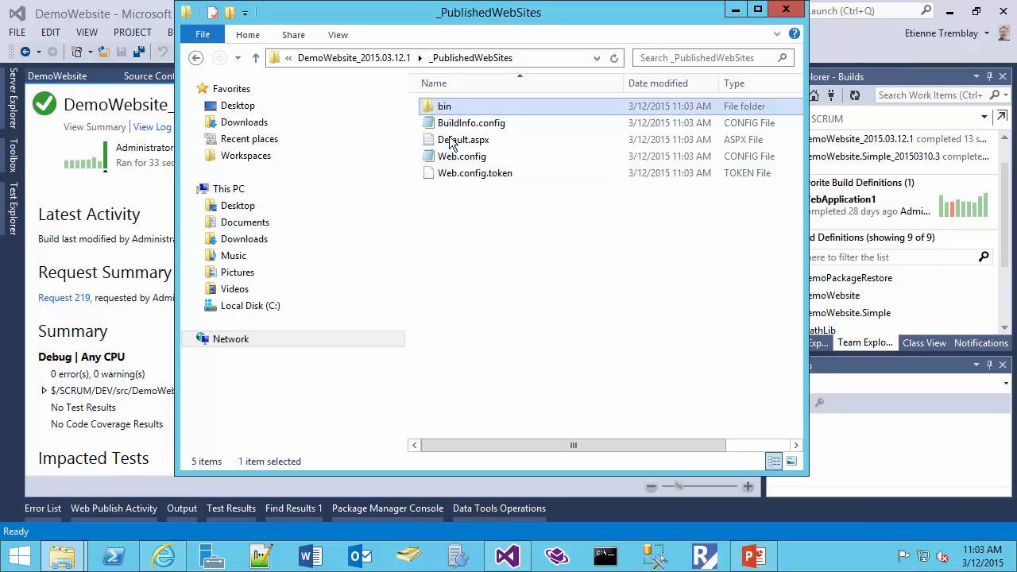
{"action": "double_click", "coordinate": [445, 109]}
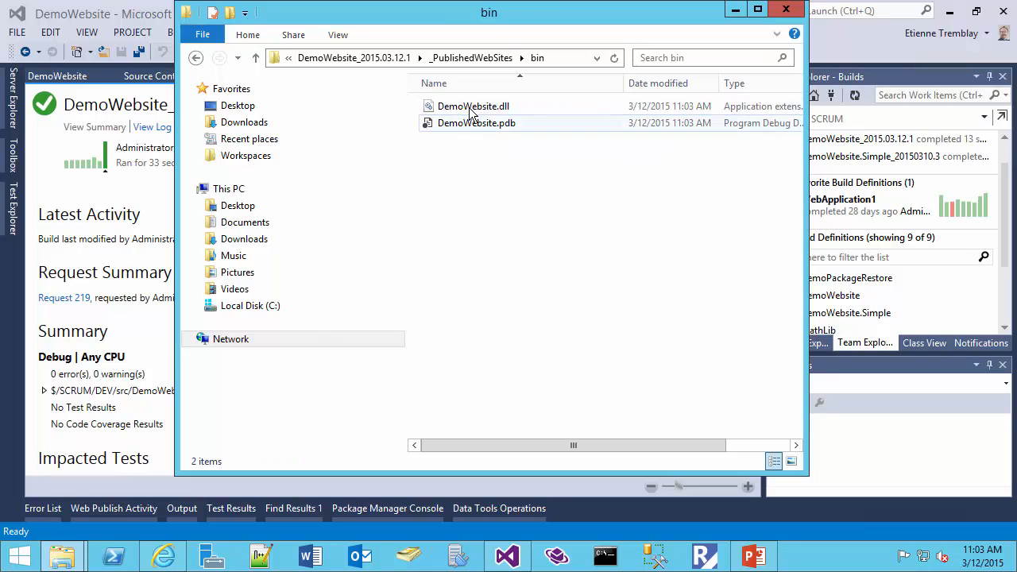
{"action": "left_click", "coordinate": [462, 111]}
{"action": "right_click", "coordinate": [478, 110]}
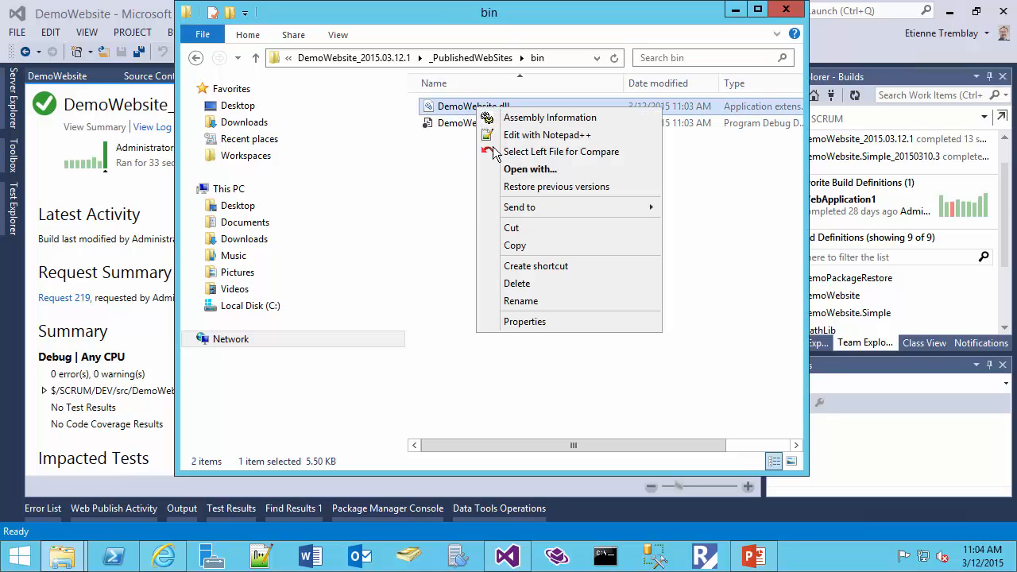
{"action": "left_click", "coordinate": [546, 323]}
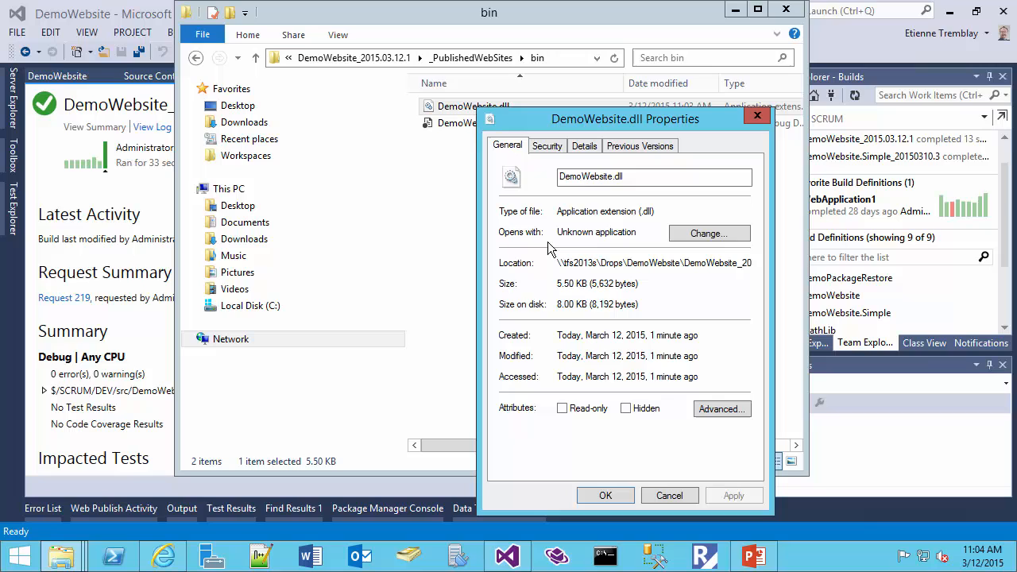
{"action": "left_click", "coordinate": [585, 148]}
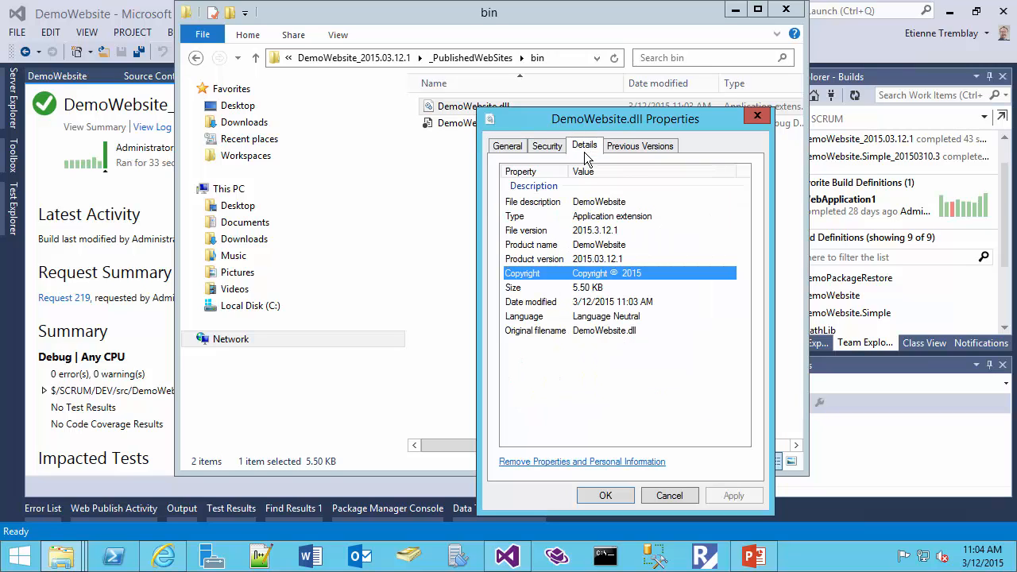
{"action": "left_click", "coordinate": [603, 231]}
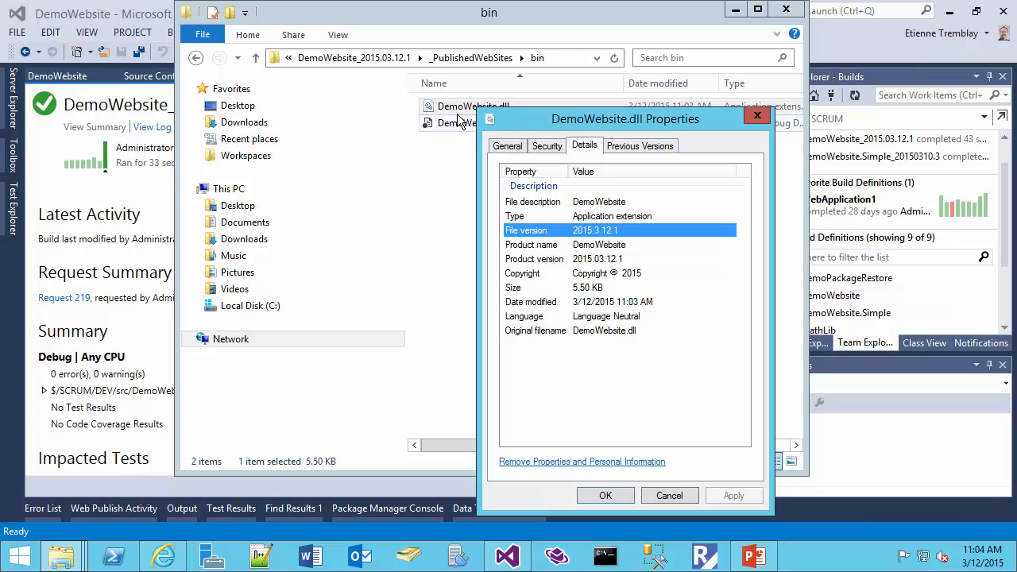
{"action": "left_click", "coordinate": [669, 495]}
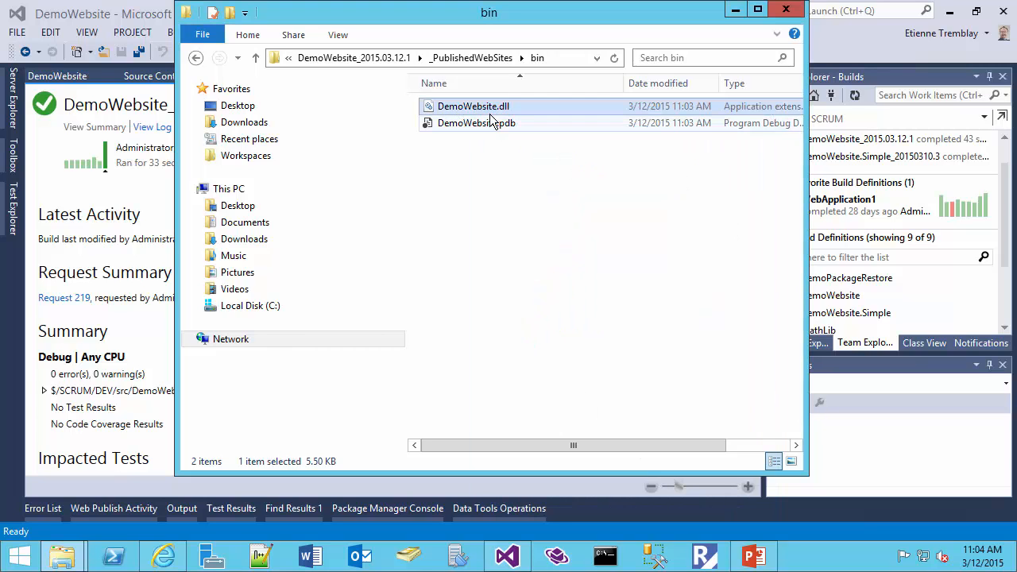
{"action": "left_click", "coordinate": [735, 13]}
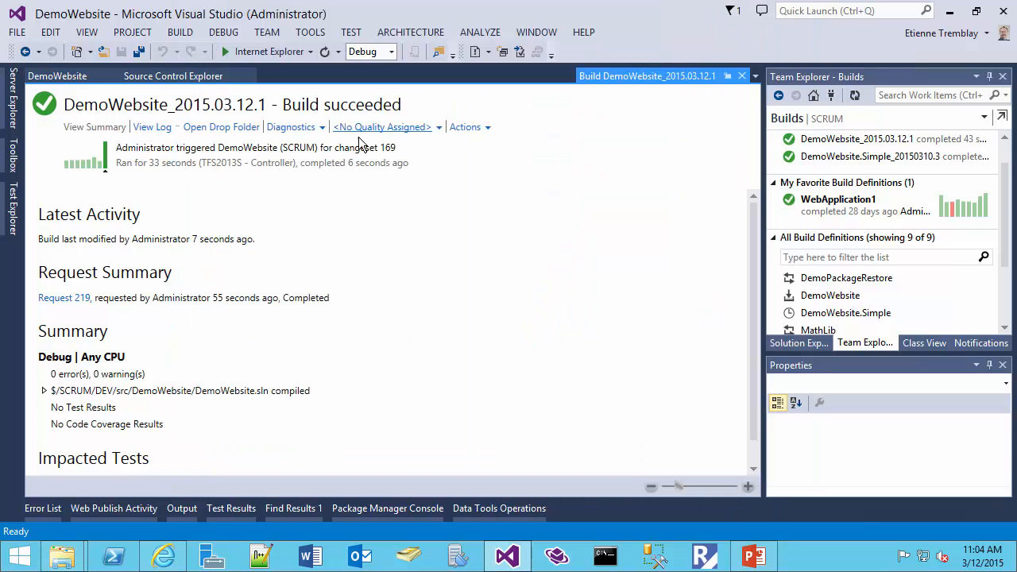